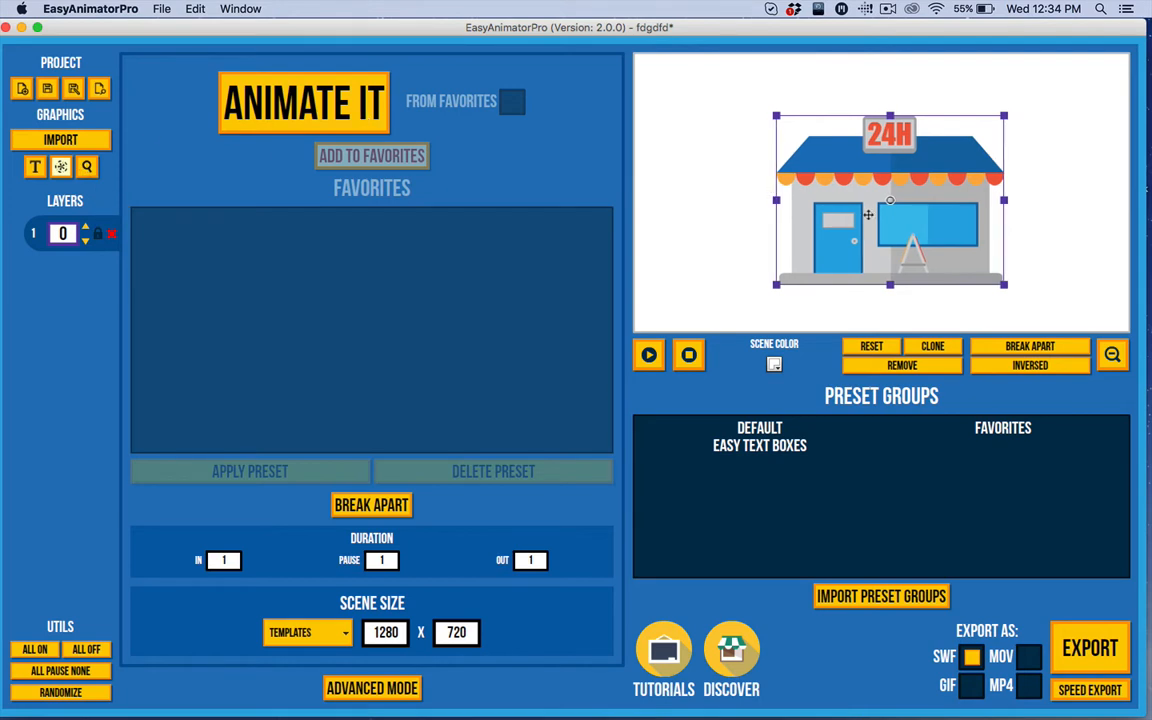
Step: Reposition the 24H store graphic in the scene and open the image search
{"action": "left_click_drag", "start_coordinate": [867, 214], "coordinate": [865, 196]}
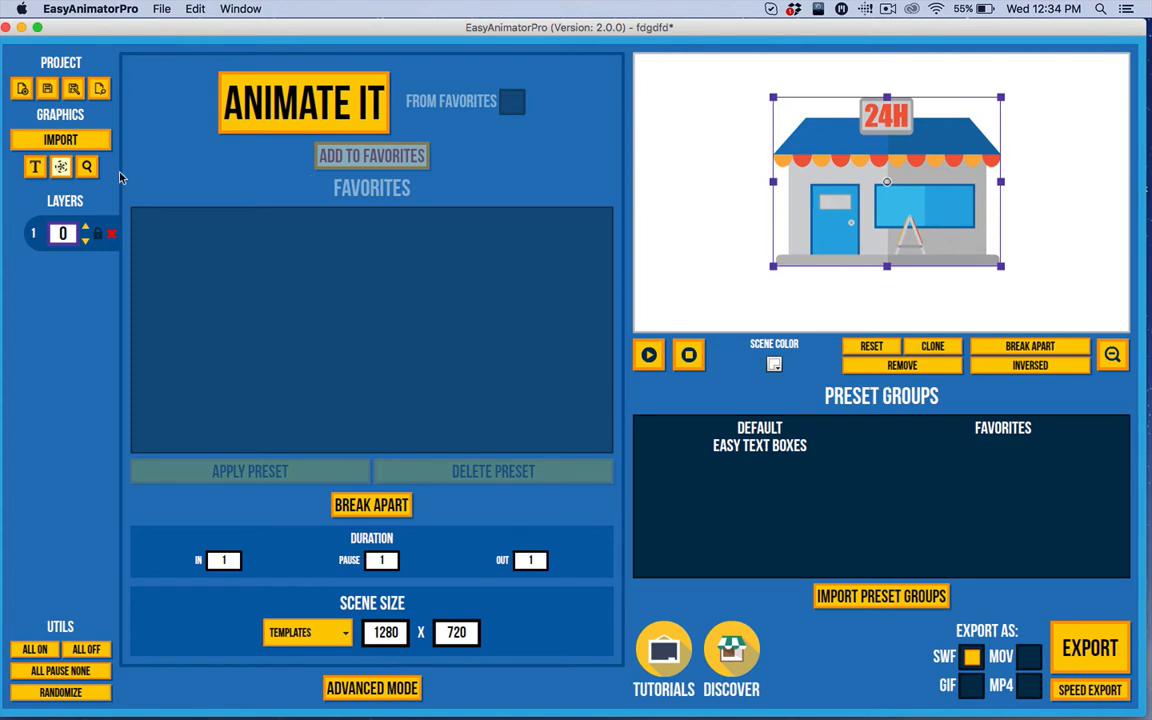
{"action": "left_click", "coordinate": [80, 161]}
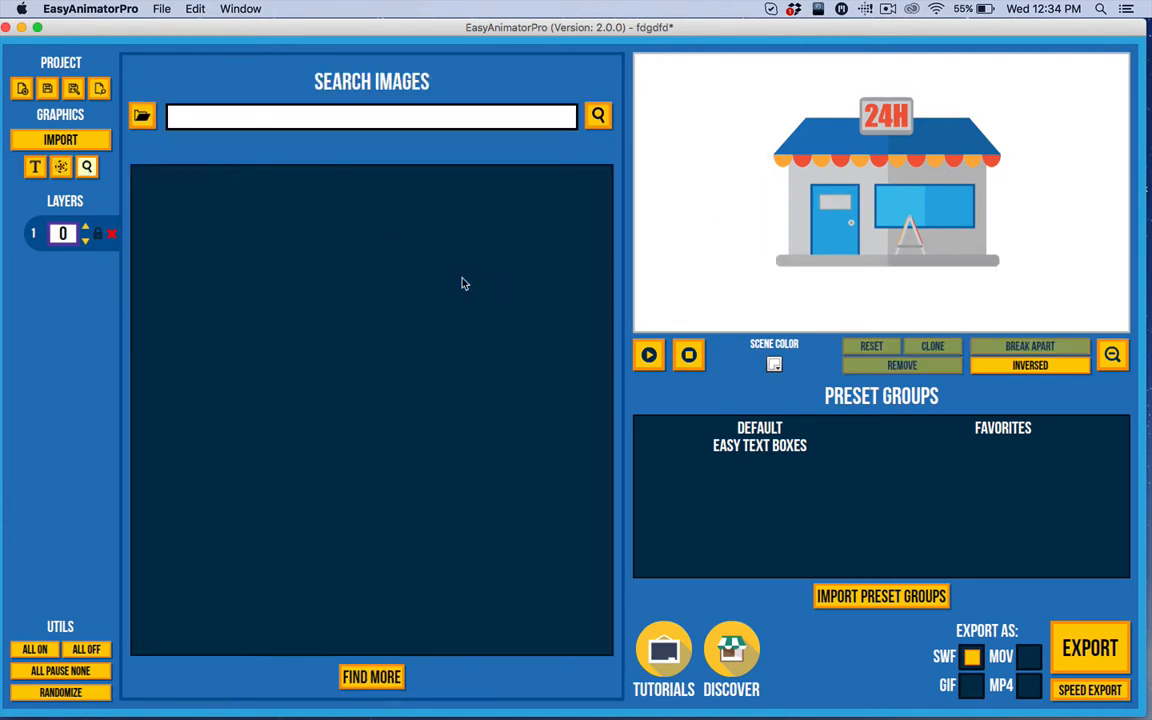
{"action": "left_click", "coordinate": [214, 117]}
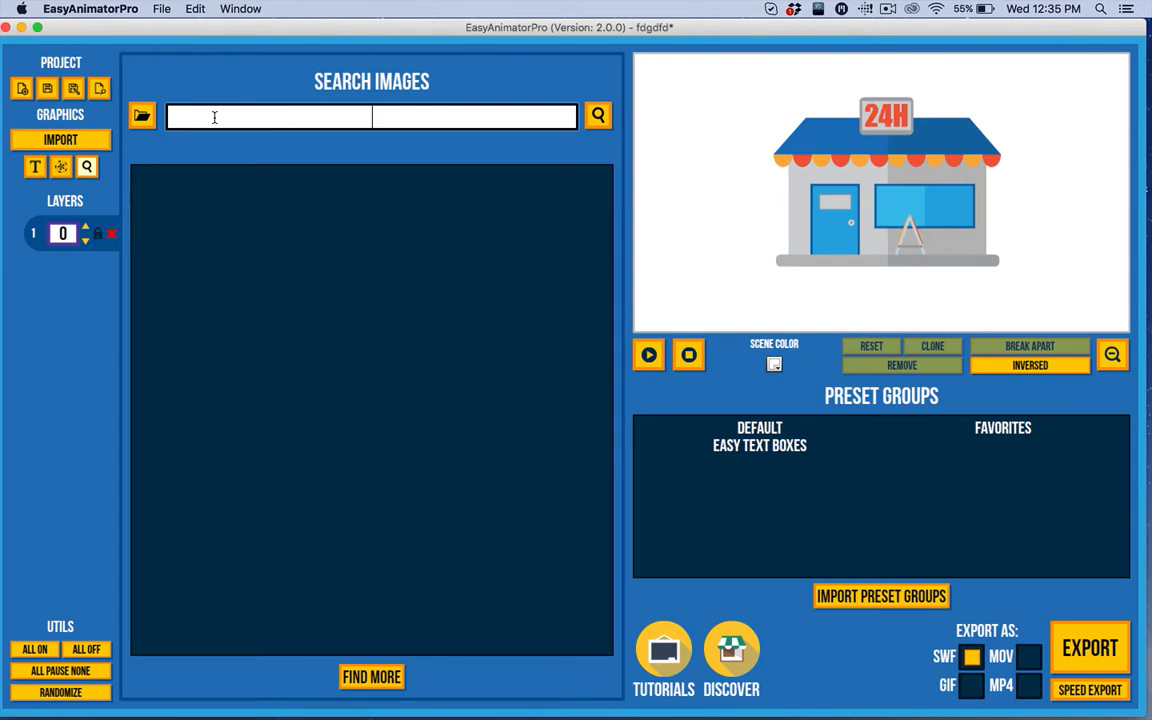
{"action": "left_click", "coordinate": [886, 185]}
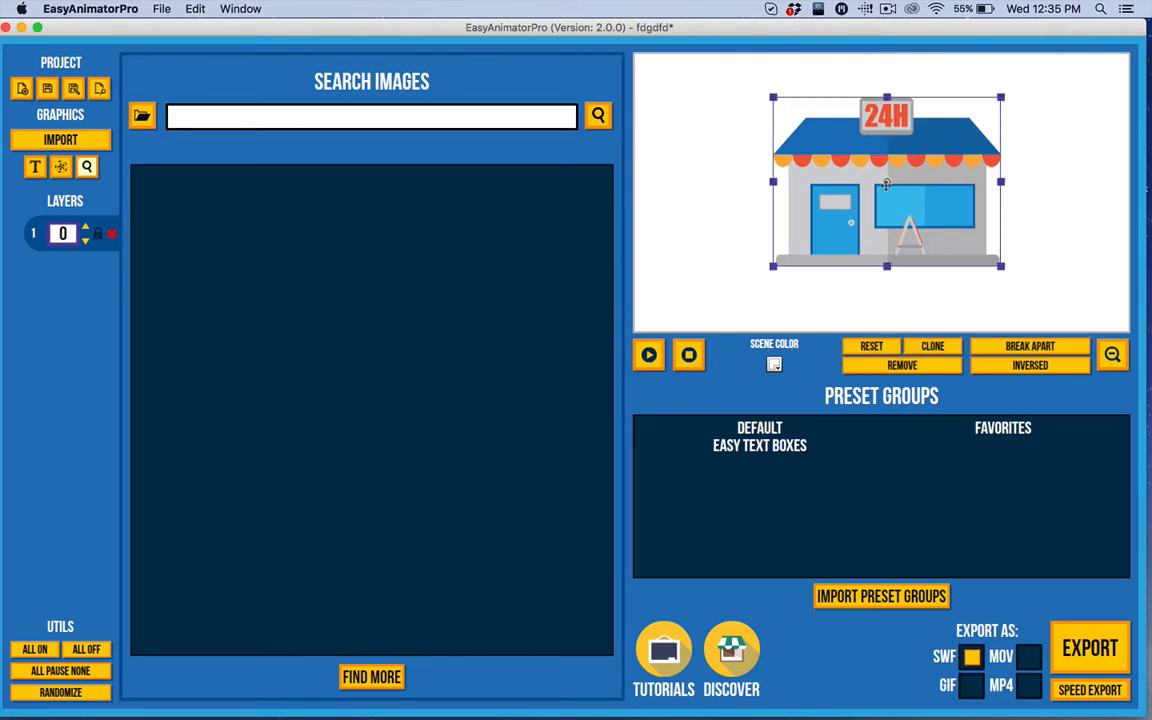
{"action": "left_click_drag", "start_coordinate": [886, 185], "coordinate": [897, 208]}
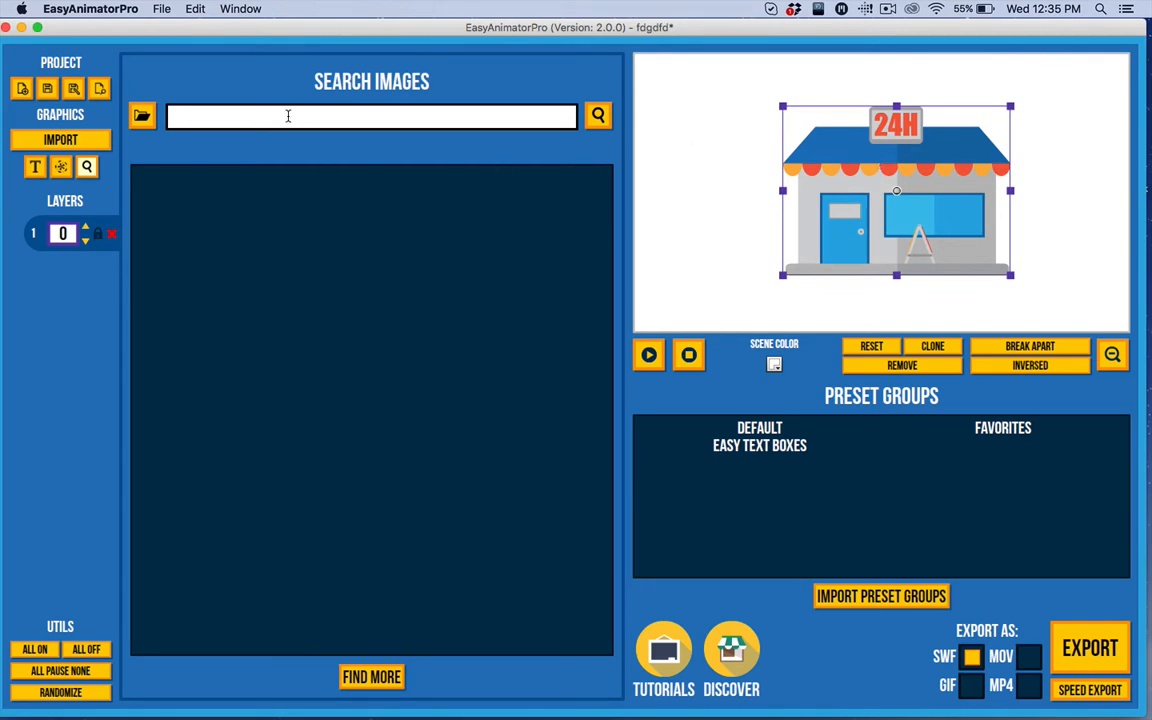
Step: Search the image library for "BUSINESS" and look through the found images to the end
{"action": "left_click", "coordinate": [326, 120]}
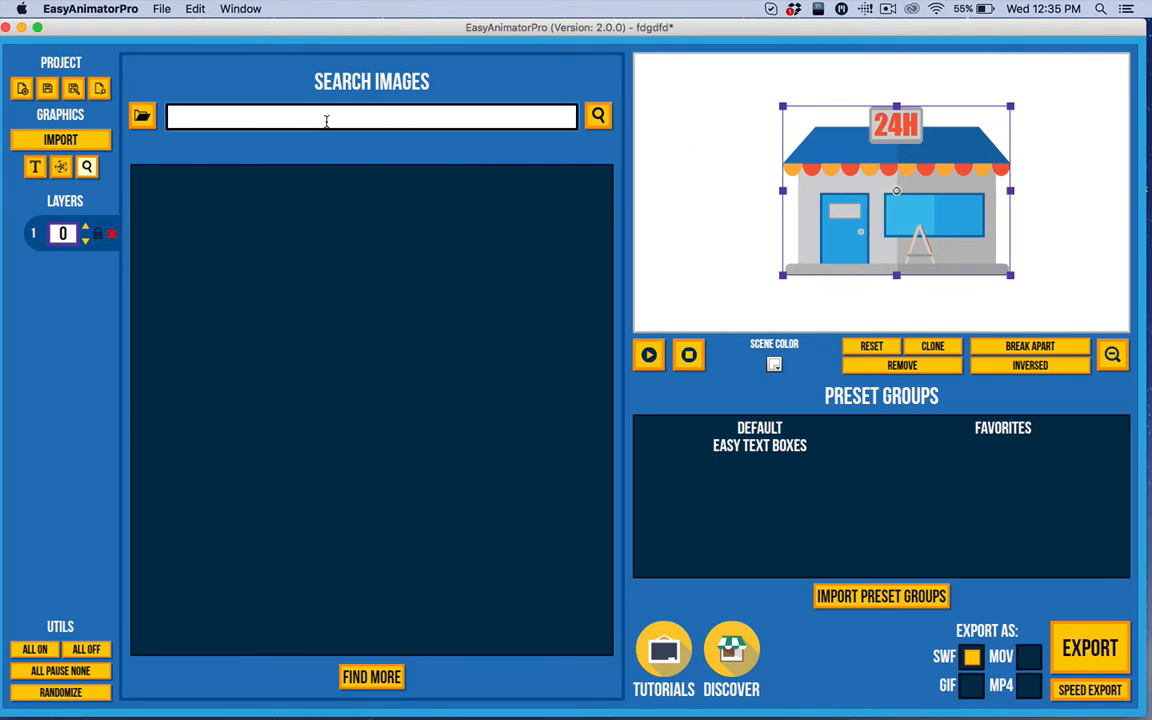
{"action": "type", "text": "H"}
{"action": "type", "text": "BUSINES"}
{"action": "type", "text": "SS"}
{"action": "key", "text": "BackSpace"}
{"action": "left_click", "coordinate": [594, 119]}
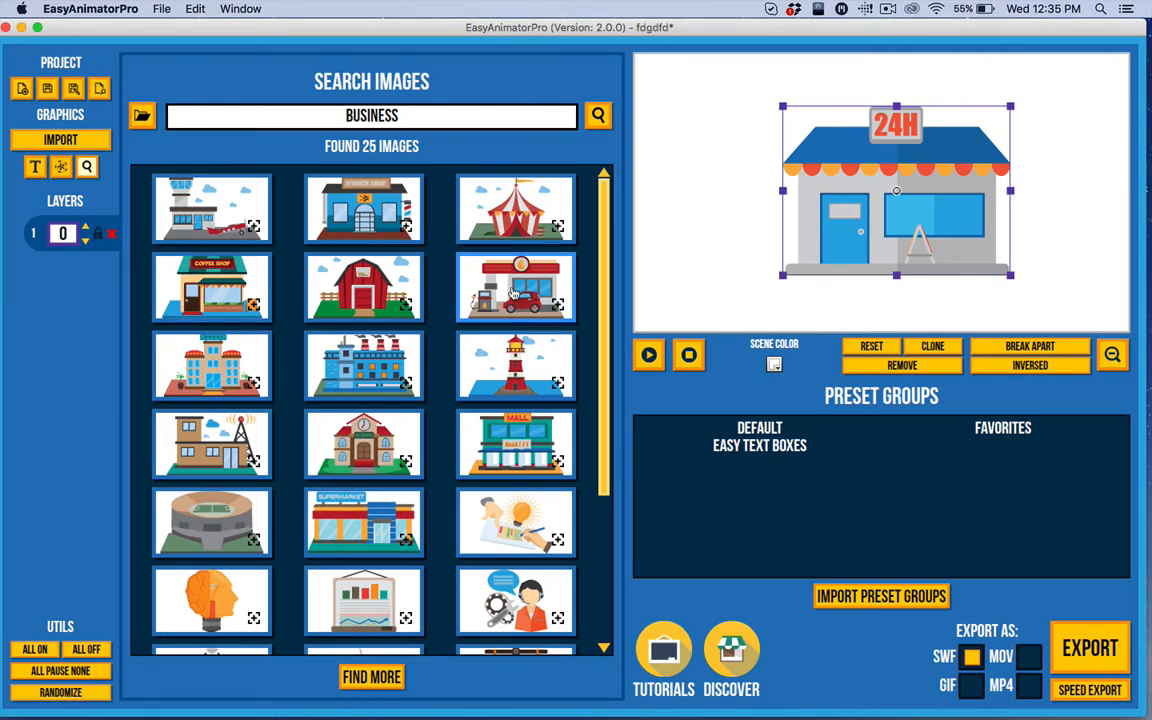
{"action": "left_click_drag", "start_coordinate": [603, 475], "coordinate": [571, 643]}
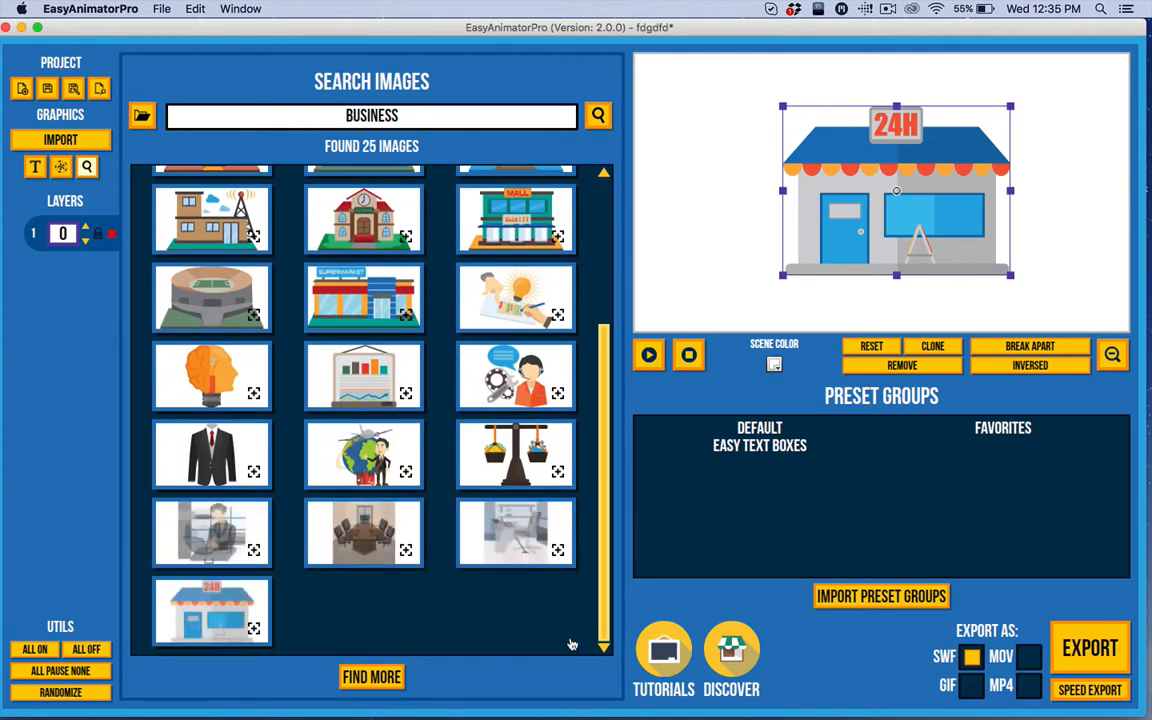
Step: Replace the search term with "MAZE" and run the image search
{"action": "left_click_drag", "start_coordinate": [405, 117], "coordinate": [278, 92]}
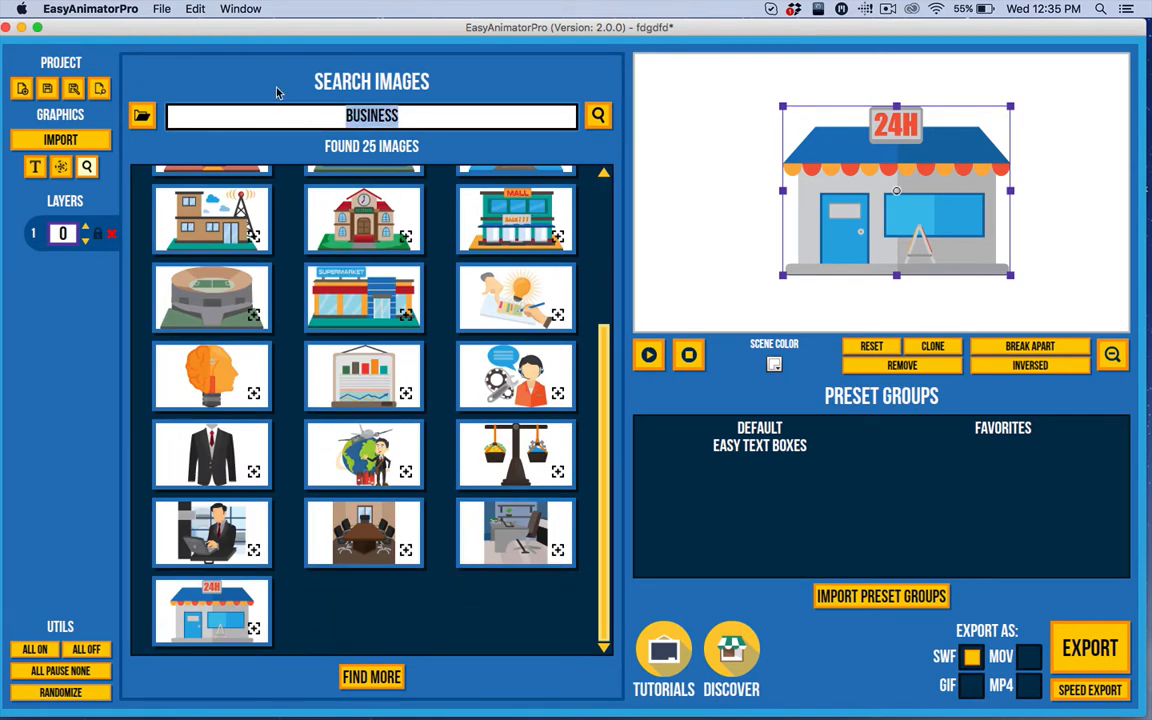
{"action": "left_click", "coordinate": [866, 171]}
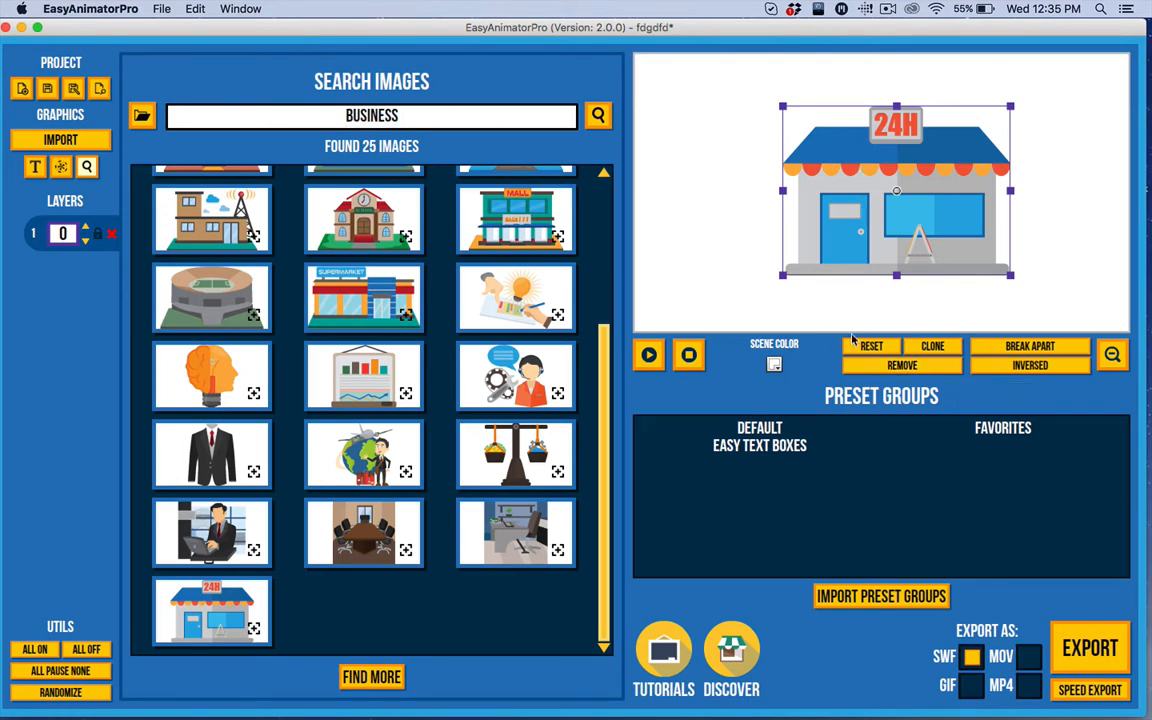
{"action": "left_click_drag", "start_coordinate": [427, 118], "coordinate": [211, 100]}
{"action": "type", "text": "MAZE"}
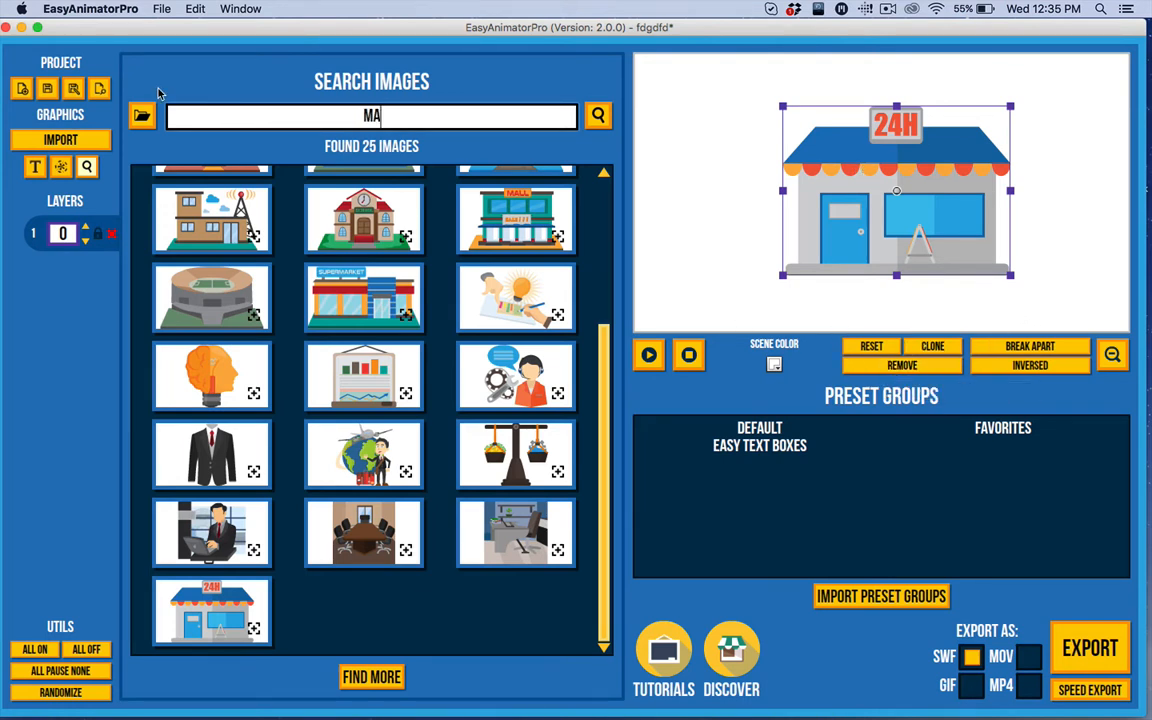
{"action": "left_click", "coordinate": [598, 117]}
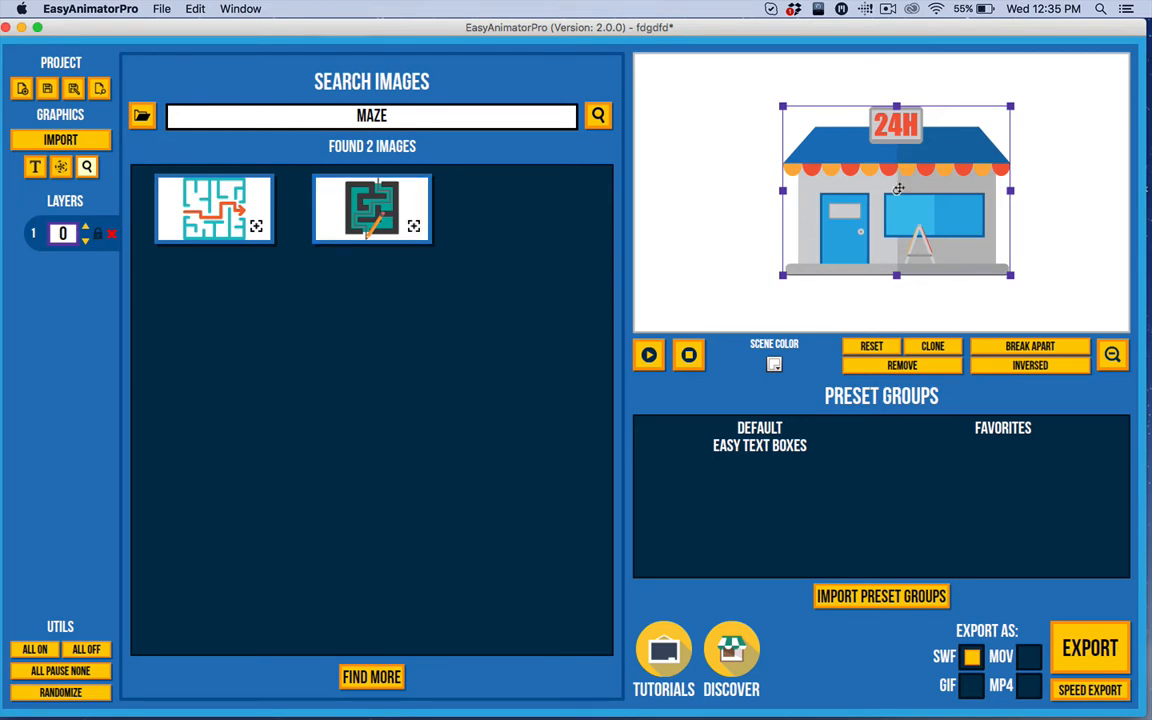
Step: Remove the 24H store graphic from the scene and add the dark maze image with the pencil
{"action": "left_click", "coordinate": [934, 366]}
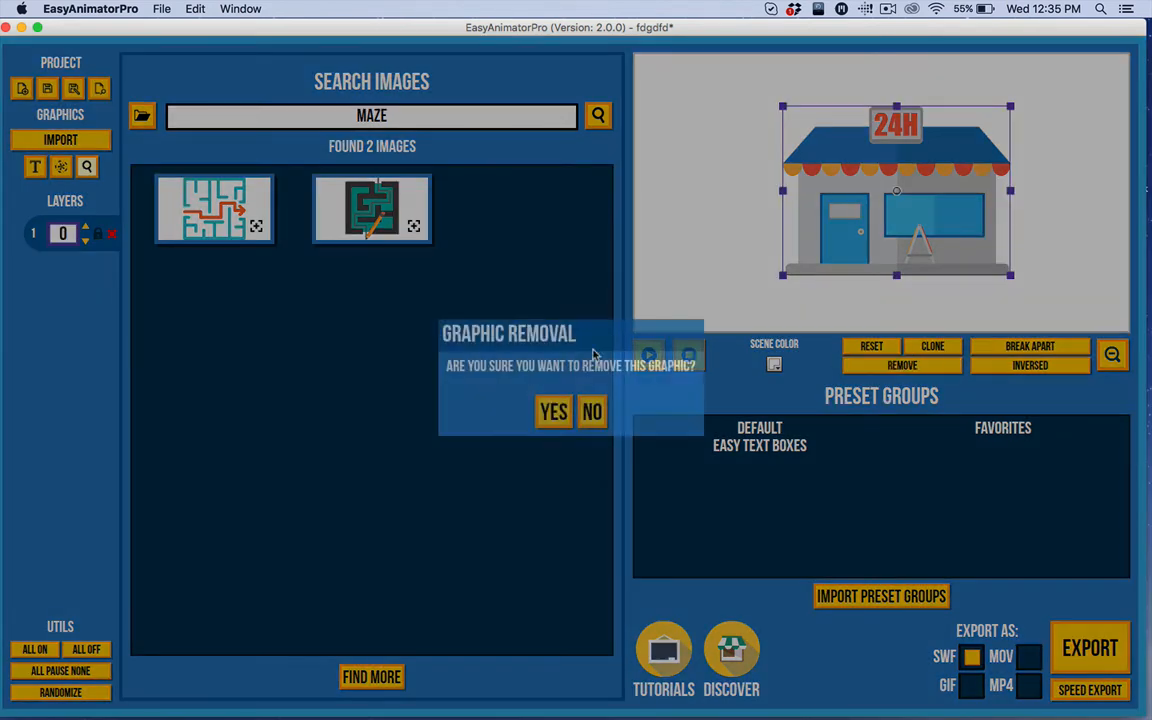
{"action": "left_click", "coordinate": [554, 413]}
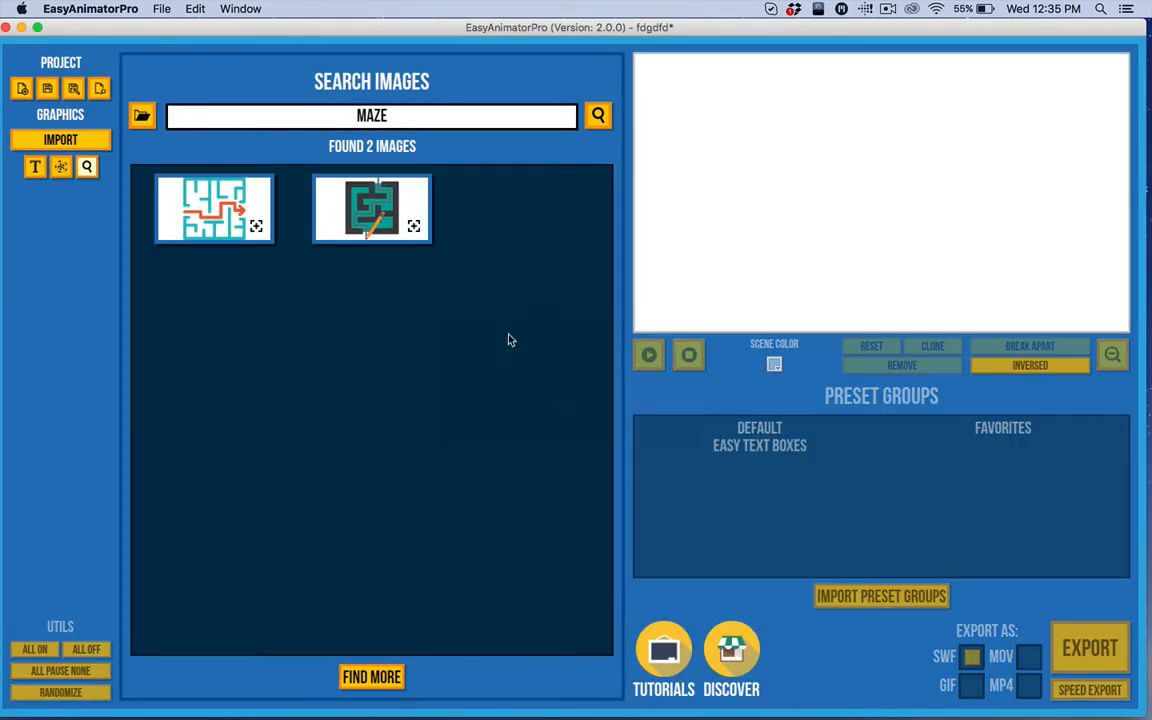
{"action": "left_click", "coordinate": [408, 224]}
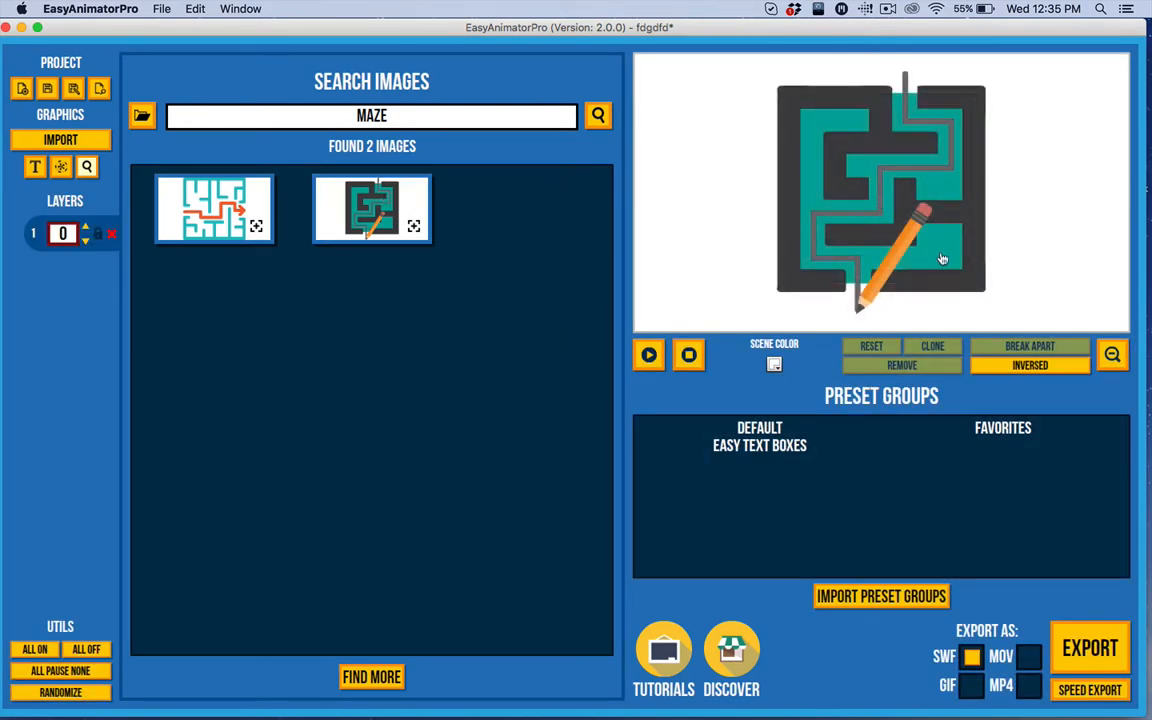
Step: Break the maze graphic apart into separate layers, close the image search and animate the layers automatically
{"action": "left_click", "coordinate": [850, 166]}
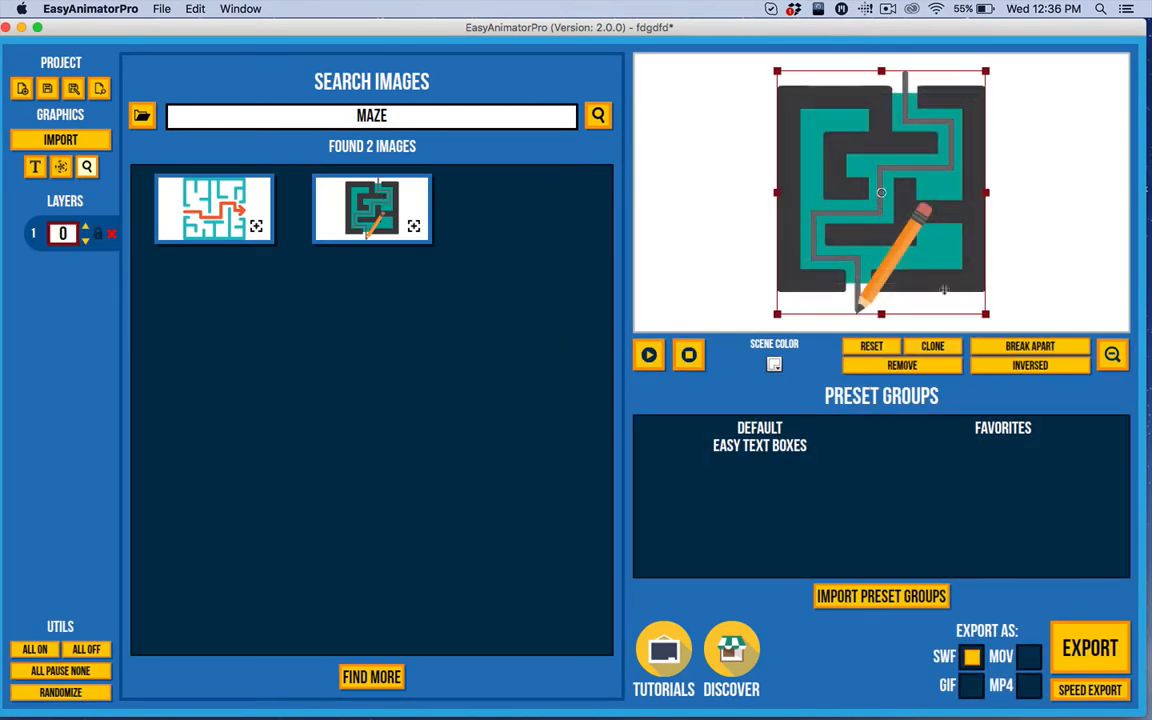
{"action": "left_click", "coordinate": [1038, 342]}
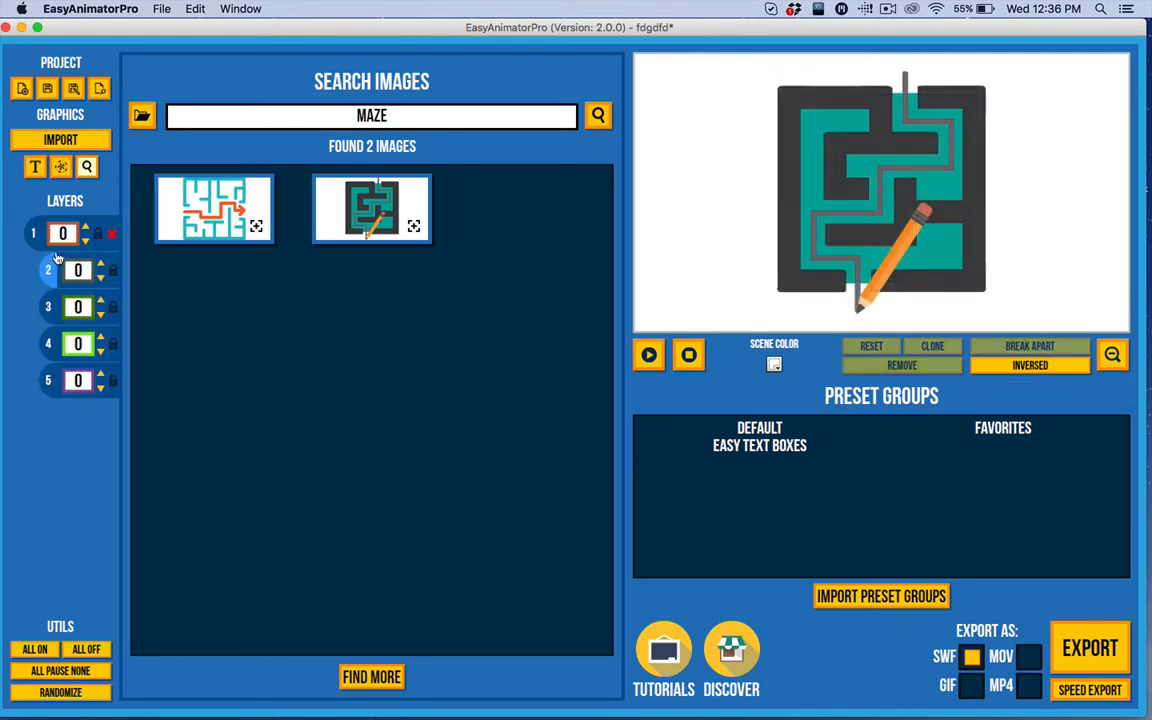
{"action": "left_click", "coordinate": [88, 166]}
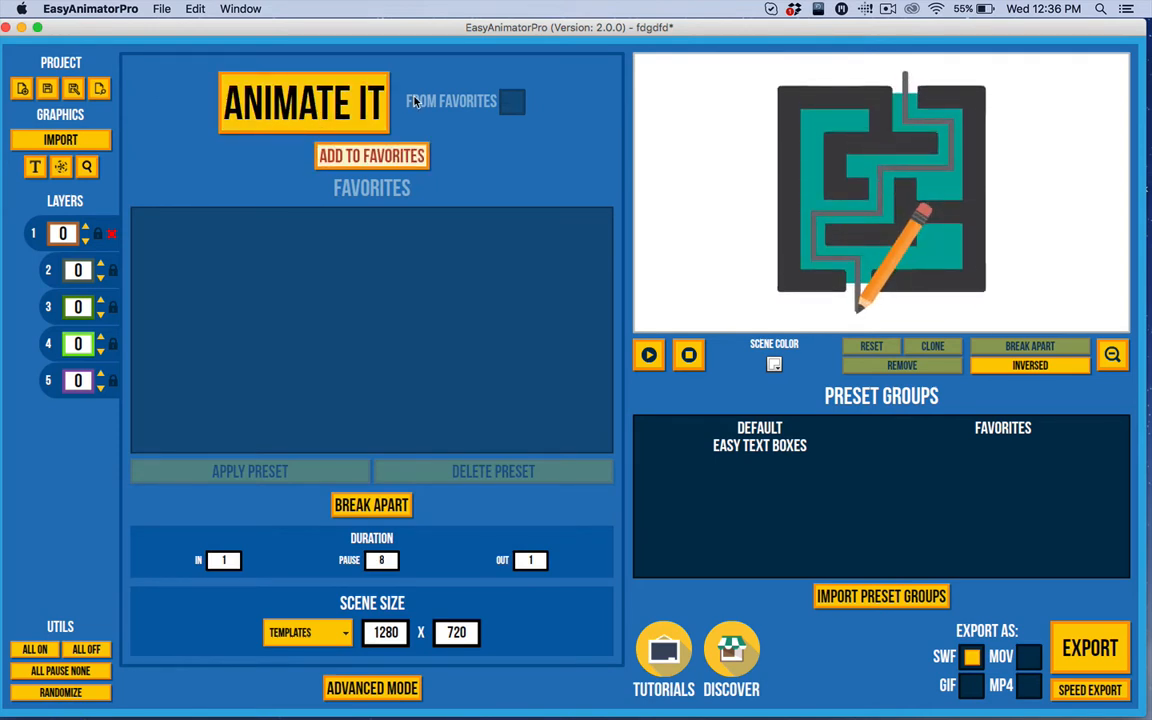
{"action": "left_click", "coordinate": [337, 90]}
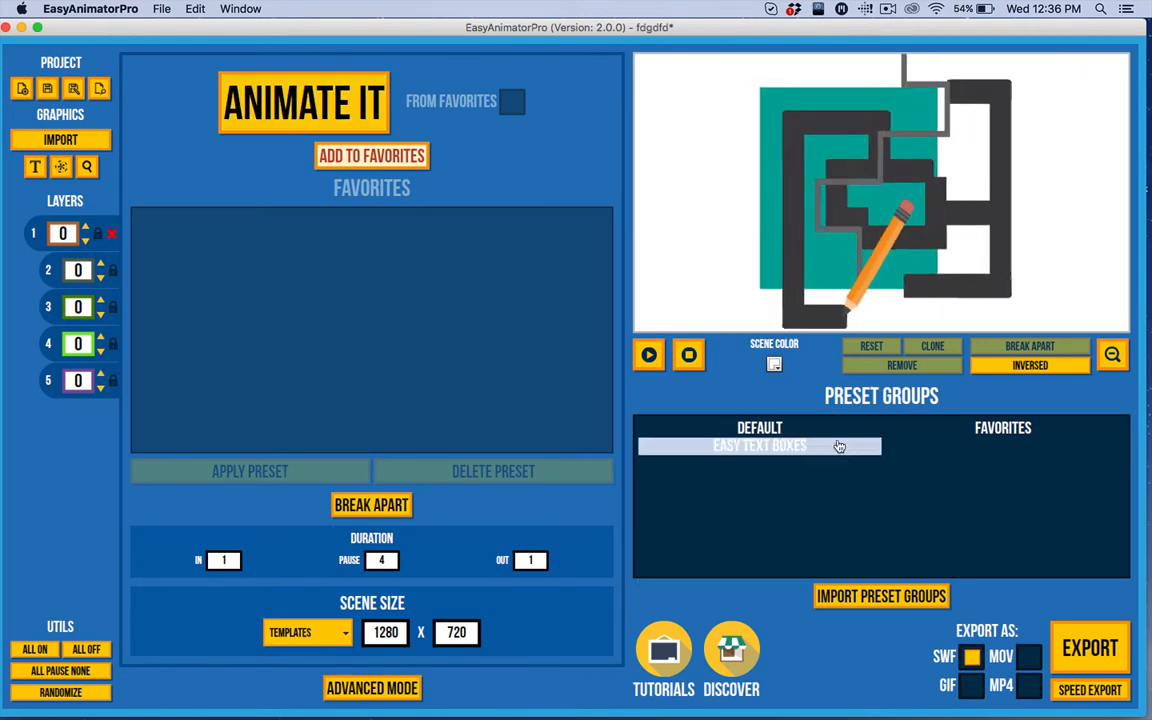
Step: View the presets in the Default group and the In animations, and return to simple mode
{"action": "left_click", "coordinate": [768, 429]}
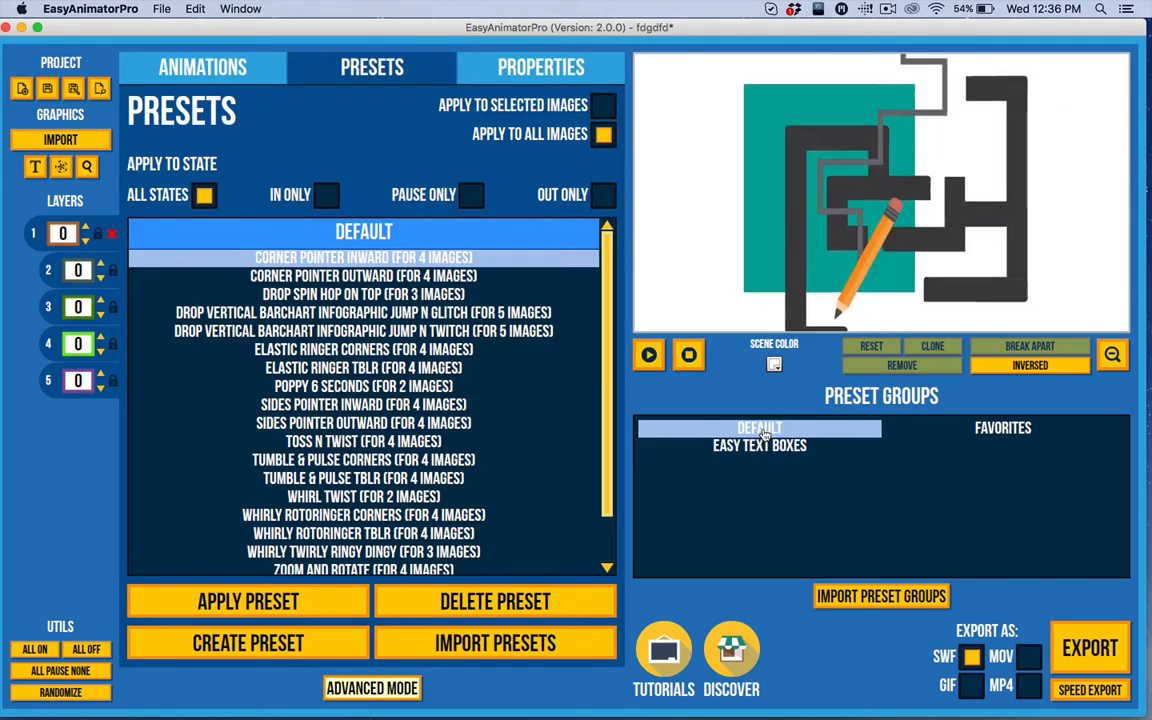
{"action": "left_click", "coordinate": [750, 446]}
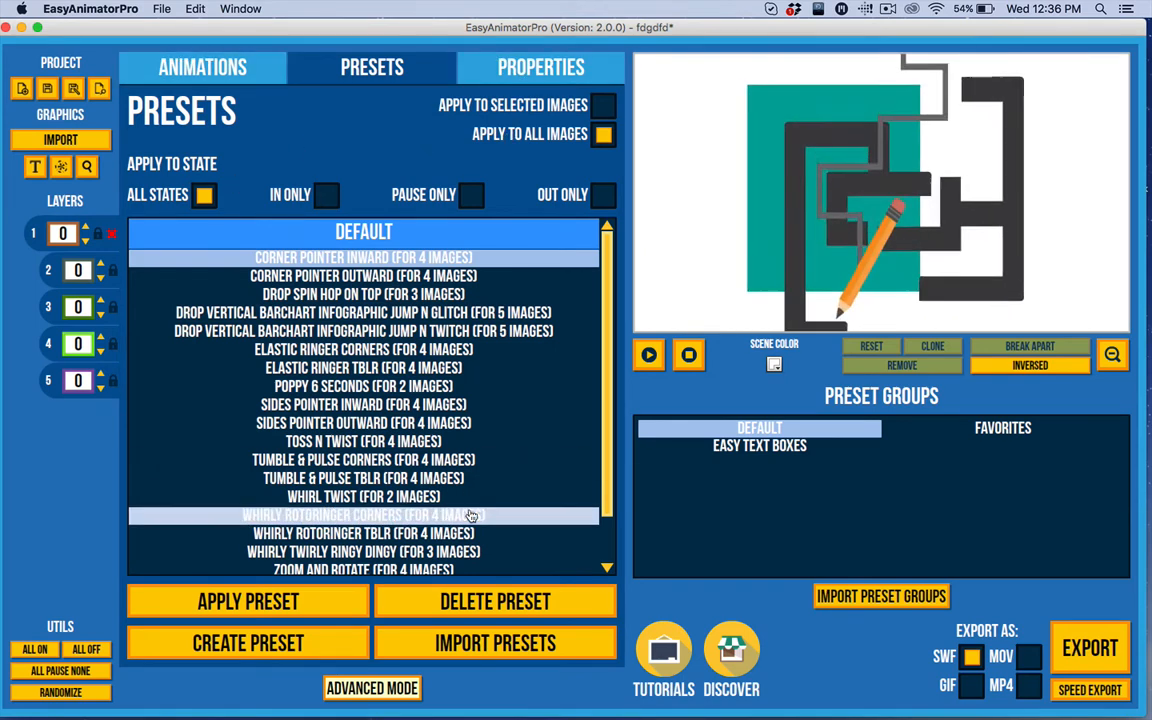
{"action": "left_click", "coordinate": [202, 67]}
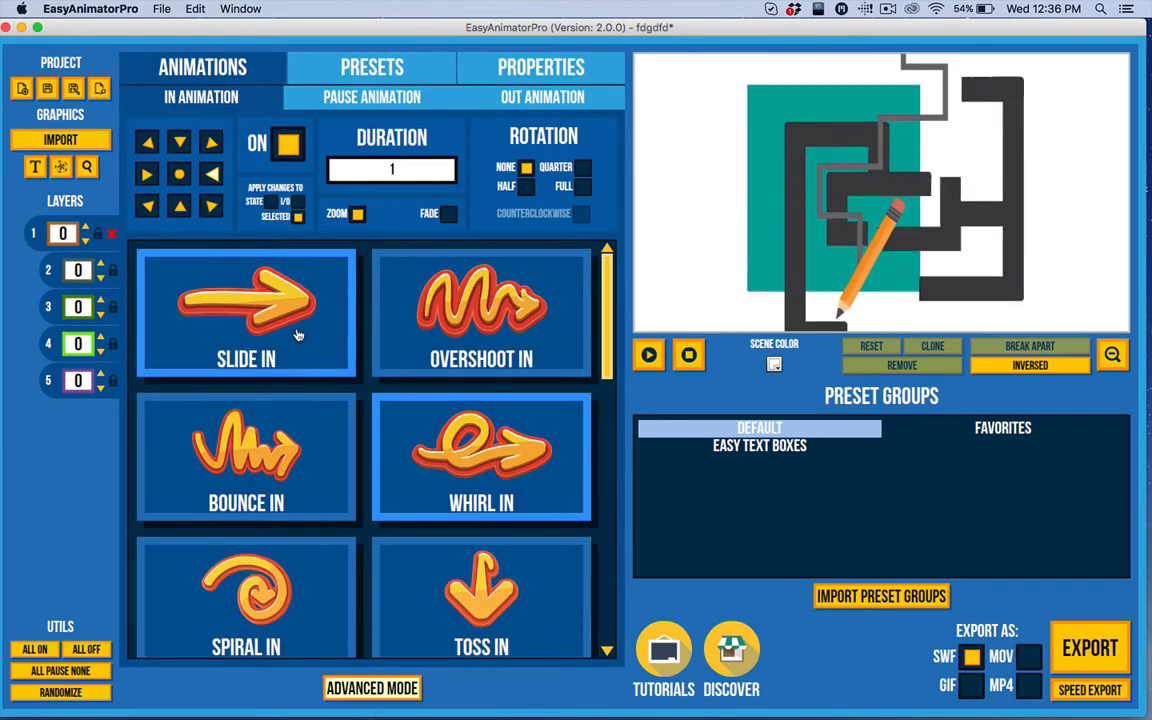
{"action": "left_click", "coordinate": [381, 692]}
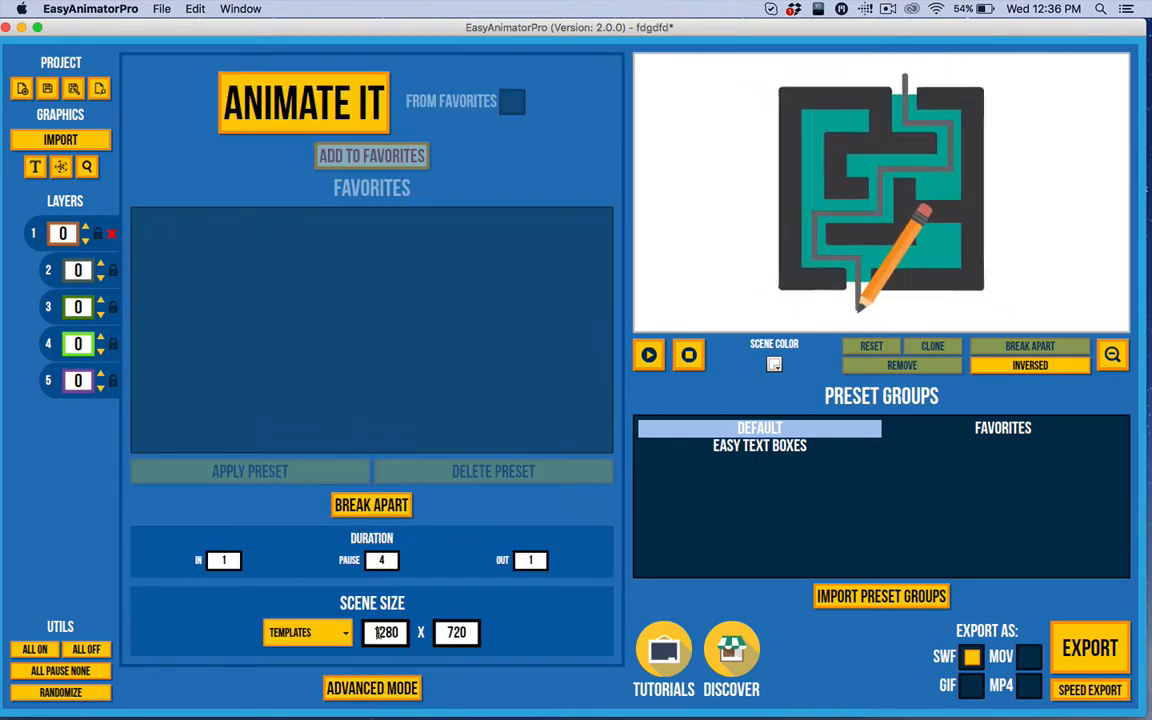
Step: Auto-animate the maze again, review its In, Pause and Out animations in advanced mode, and stop the preview
{"action": "left_click", "coordinate": [303, 125]}
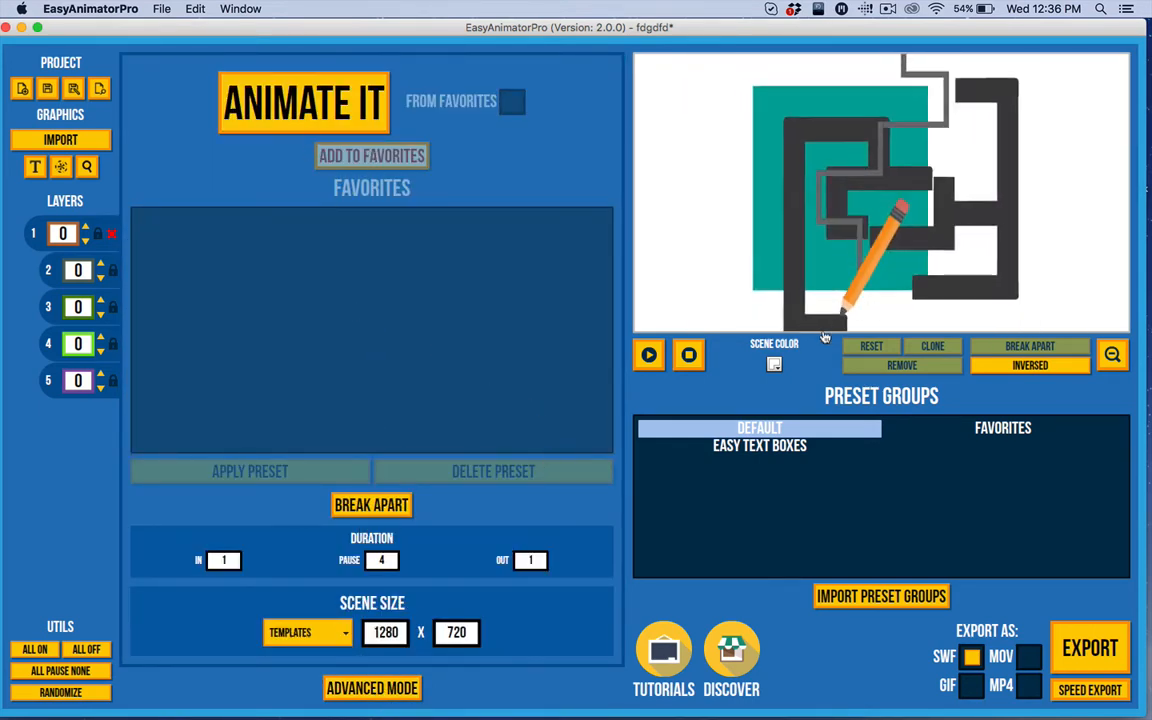
{"action": "left_click", "coordinate": [373, 689]}
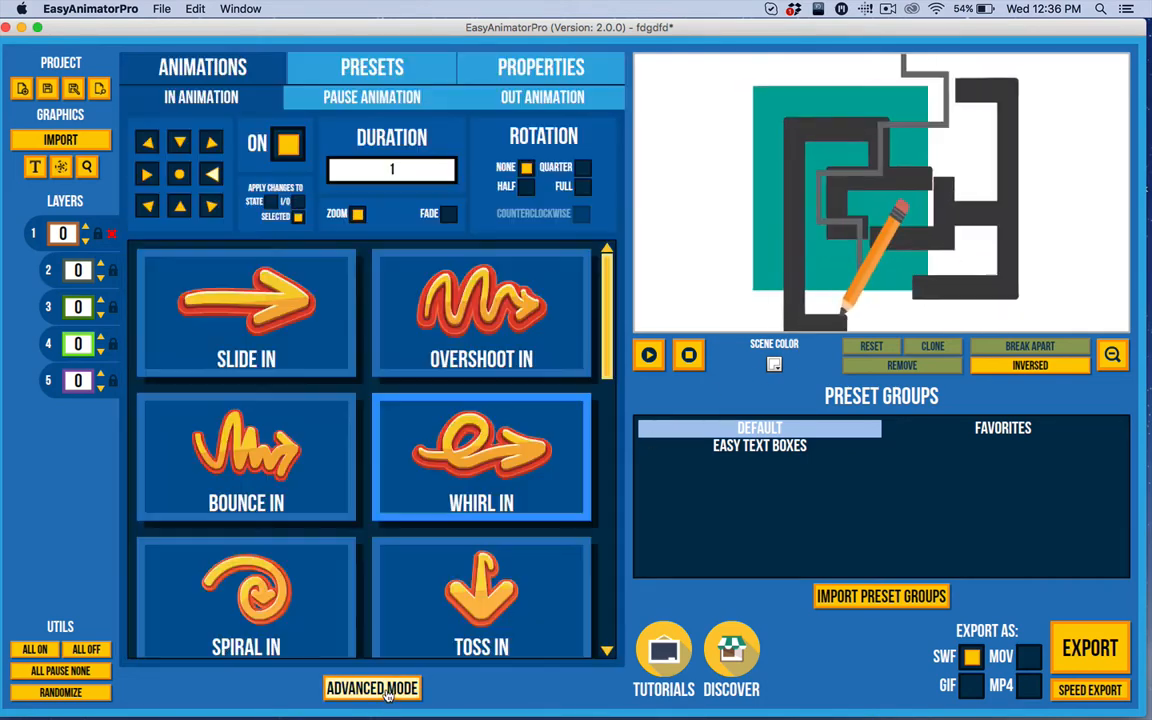
{"action": "left_click_drag", "start_coordinate": [621, 325], "coordinate": [606, 367]}
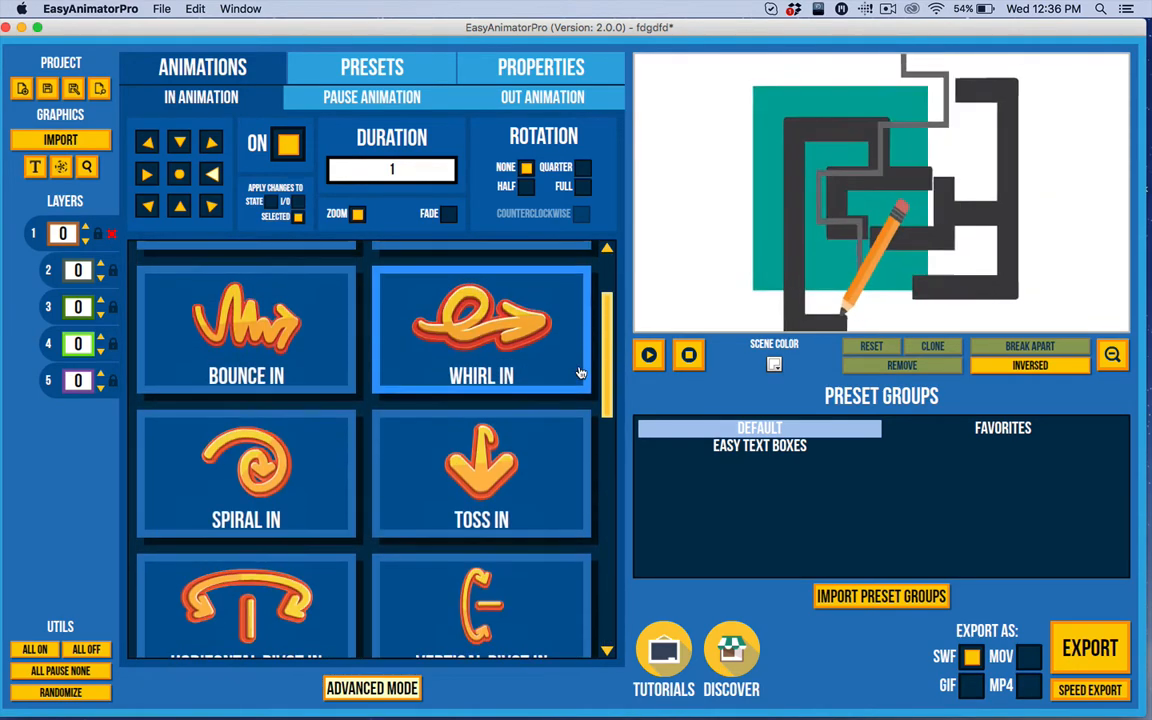
{"action": "left_click", "coordinate": [330, 99]}
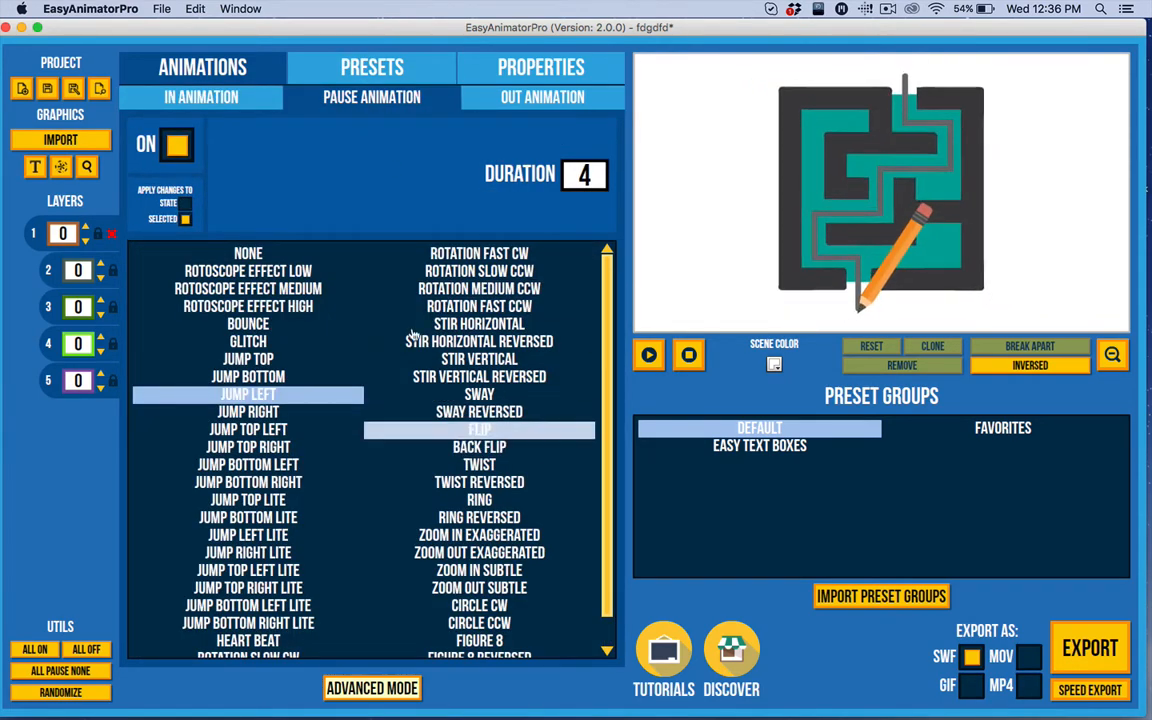
{"action": "left_click", "coordinate": [546, 99]}
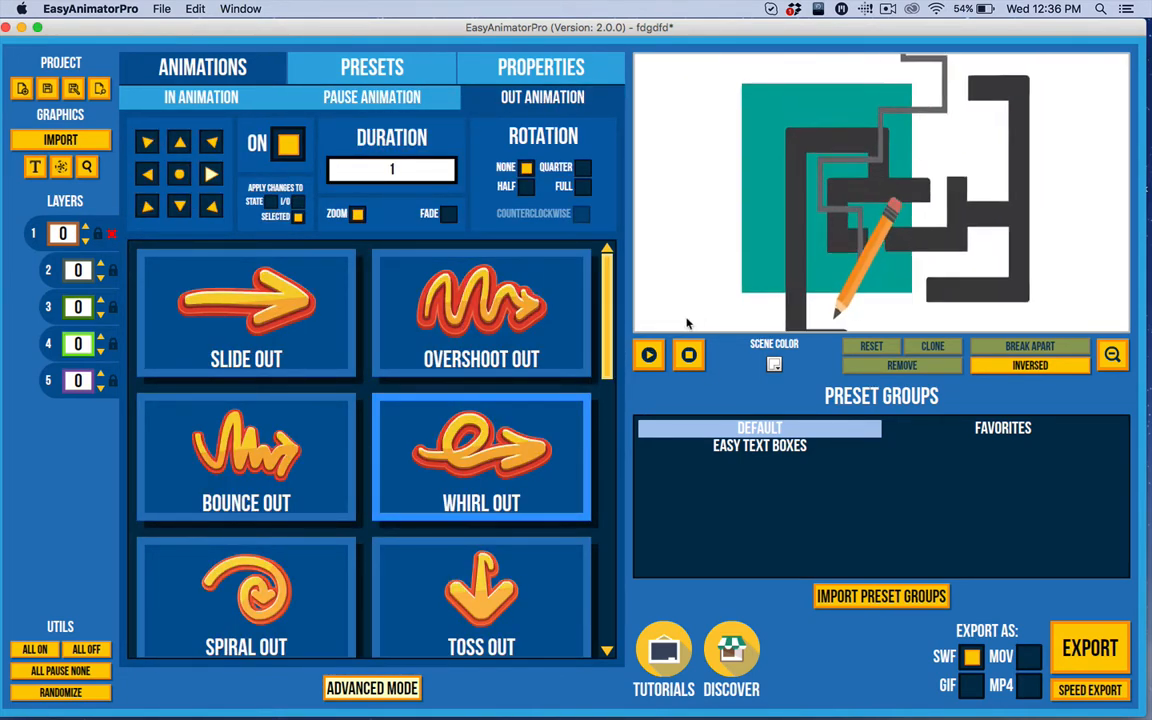
{"action": "left_click", "coordinate": [689, 357]}
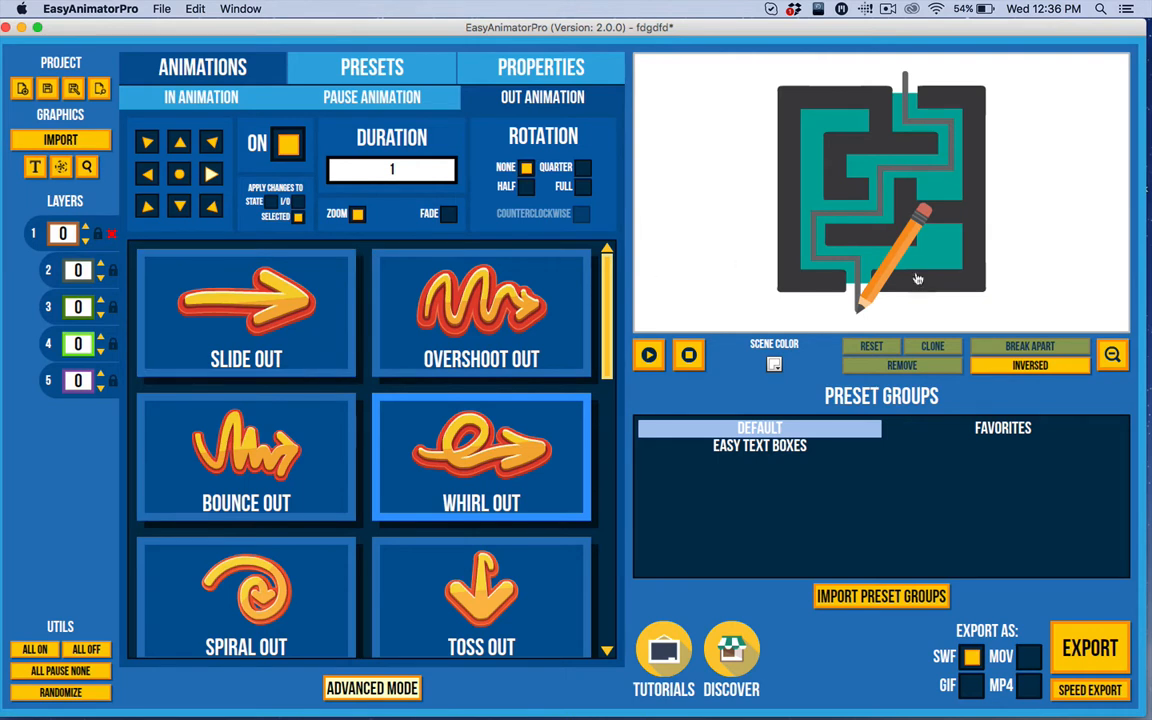
Step: Select the pencil in the maze graphic and change the layer order by moving layer 5 above layer 1
{"action": "mouse_move", "coordinate": [899, 264]}
{"action": "left_mouse_down"}
{"action": "mouse_move", "coordinate": [794, 227]}
{"action": "mouse_move", "coordinate": [857, 232]}
{"action": "mouse_move", "coordinate": [902, 263]}
{"action": "mouse_move", "coordinate": [882, 268]}
{"action": "mouse_move", "coordinate": [890, 257]}
{"action": "left_mouse_up"}
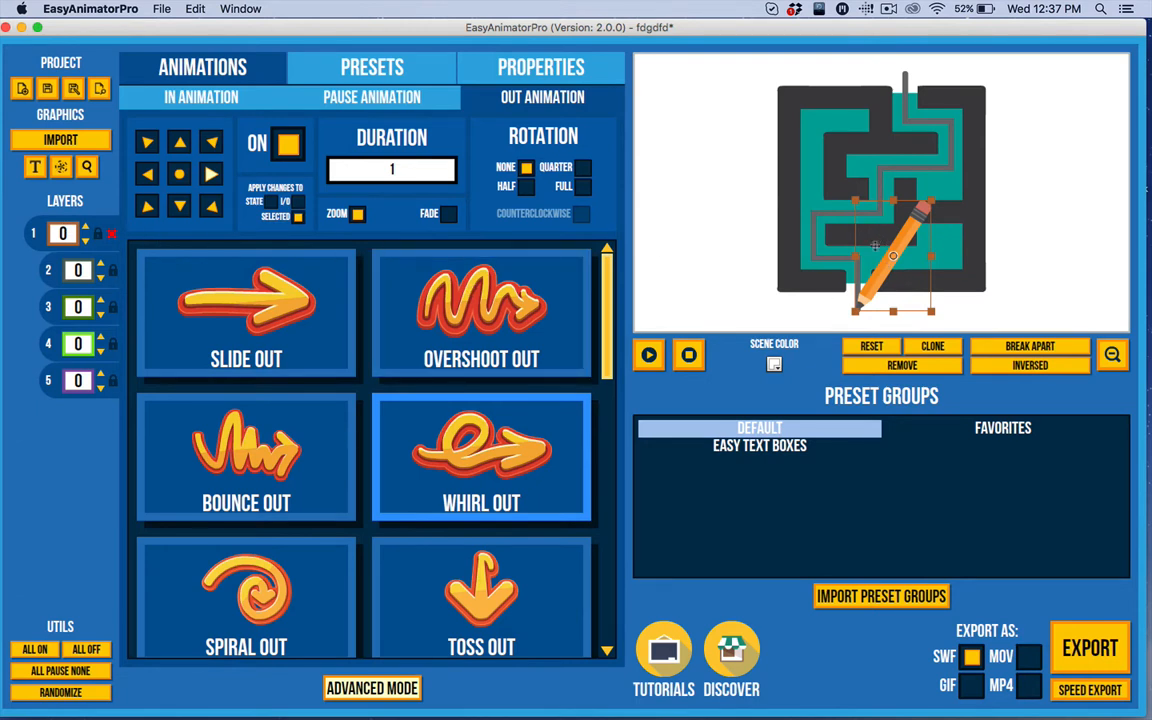
{"action": "mouse_move", "coordinate": [52, 385]}
{"action": "left_mouse_down"}
{"action": "mouse_move", "coordinate": [47, 397]}
{"action": "mouse_move", "coordinate": [30, 358]}
{"action": "mouse_move", "coordinate": [35, 215]}
{"action": "left_mouse_up"}
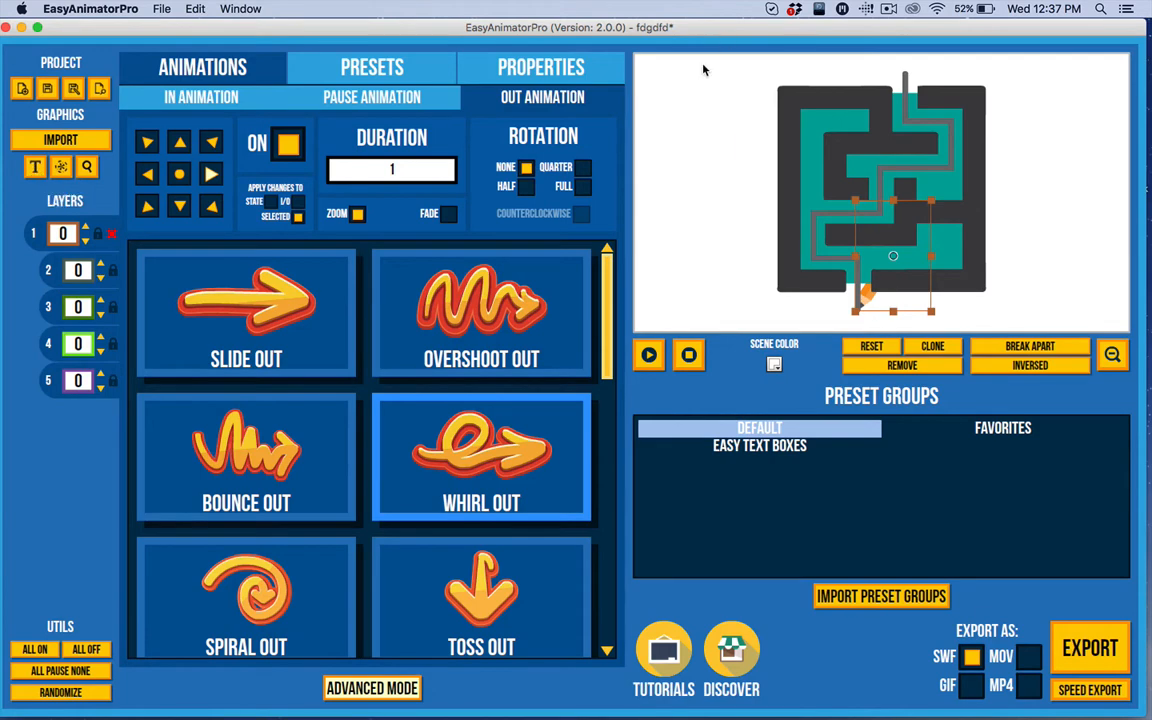
Step: Select all the maze parts in the scene and remove them
{"action": "left_click_drag", "start_coordinate": [640, 60], "coordinate": [1040, 320]}
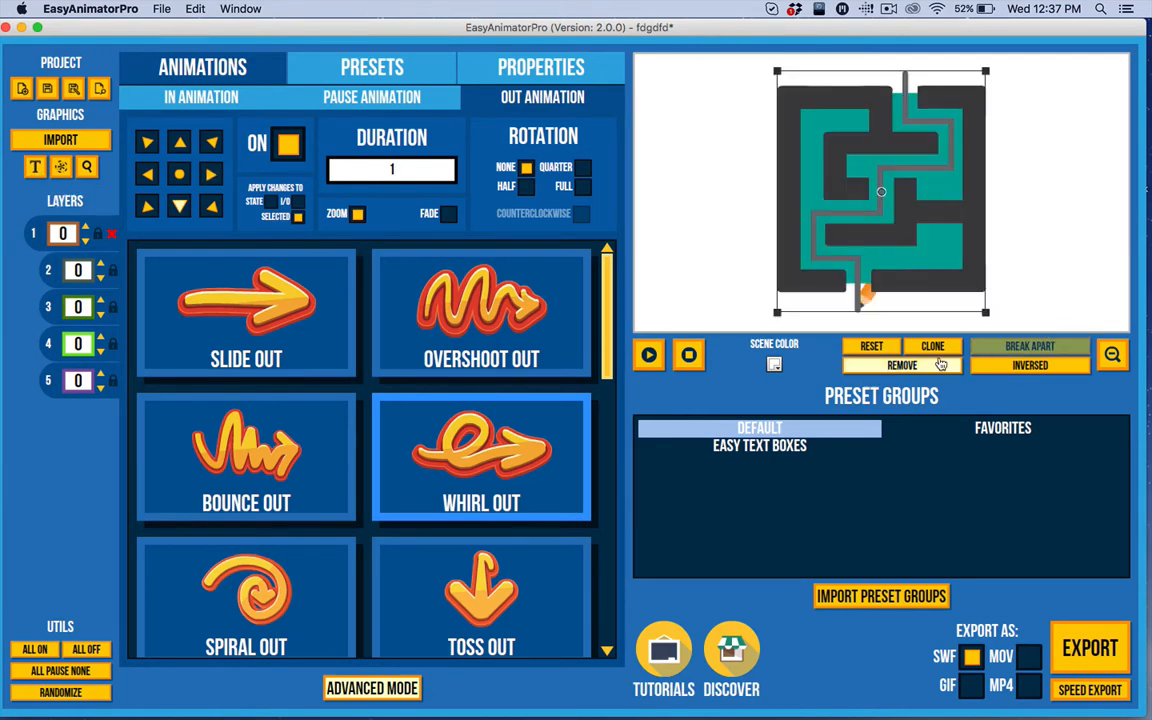
{"action": "left_click", "coordinate": [902, 365]}
{"action": "left_click", "coordinate": [551, 409]}
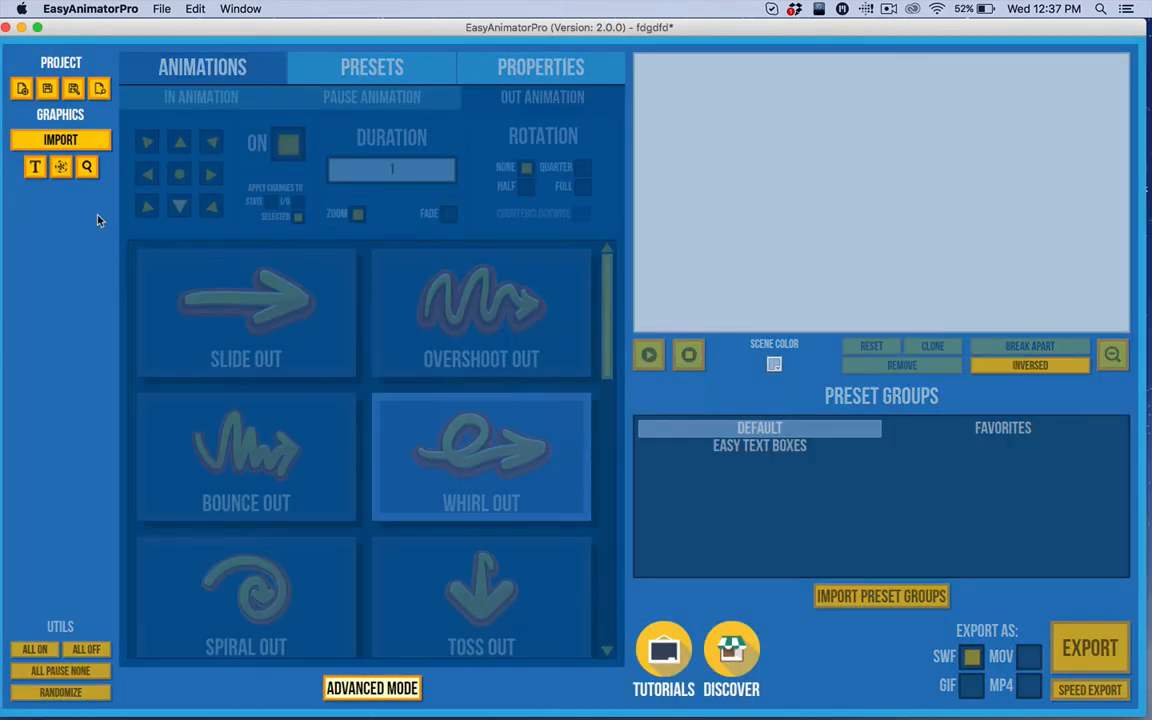
Step: Activate the Text tool and toggle the right-to-left text direction, leaving it off
{"action": "left_click", "coordinate": [36, 175]}
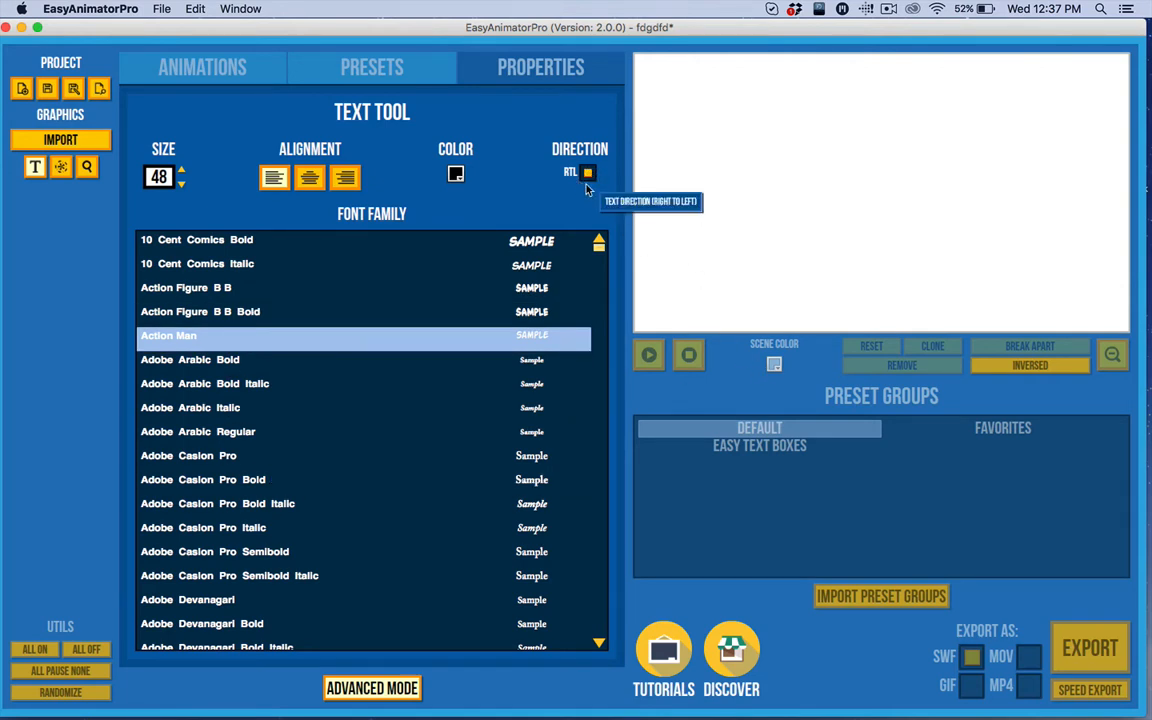
{"action": "left_click", "coordinate": [589, 175]}
{"action": "left_click", "coordinate": [590, 176]}
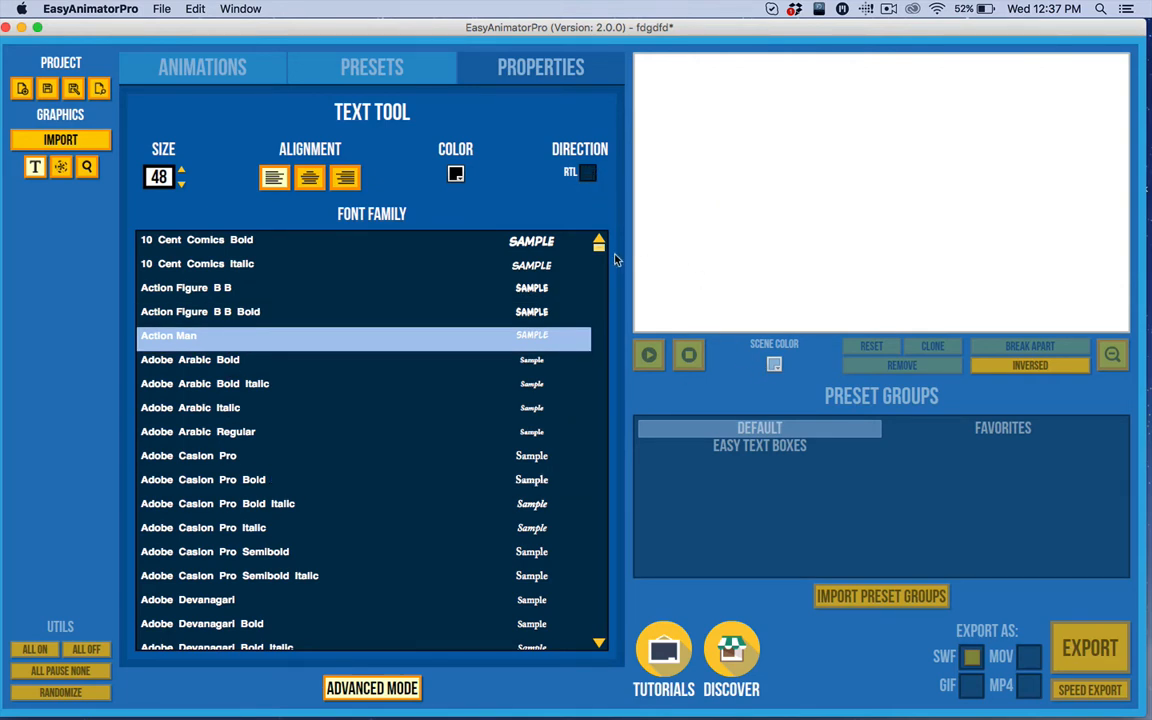
Step: Choose the Chunk Five Roman font, add the text "Hello World" to the scene, and leave the Text tool
{"action": "left_click_drag", "start_coordinate": [598, 244], "coordinate": [591, 327]}
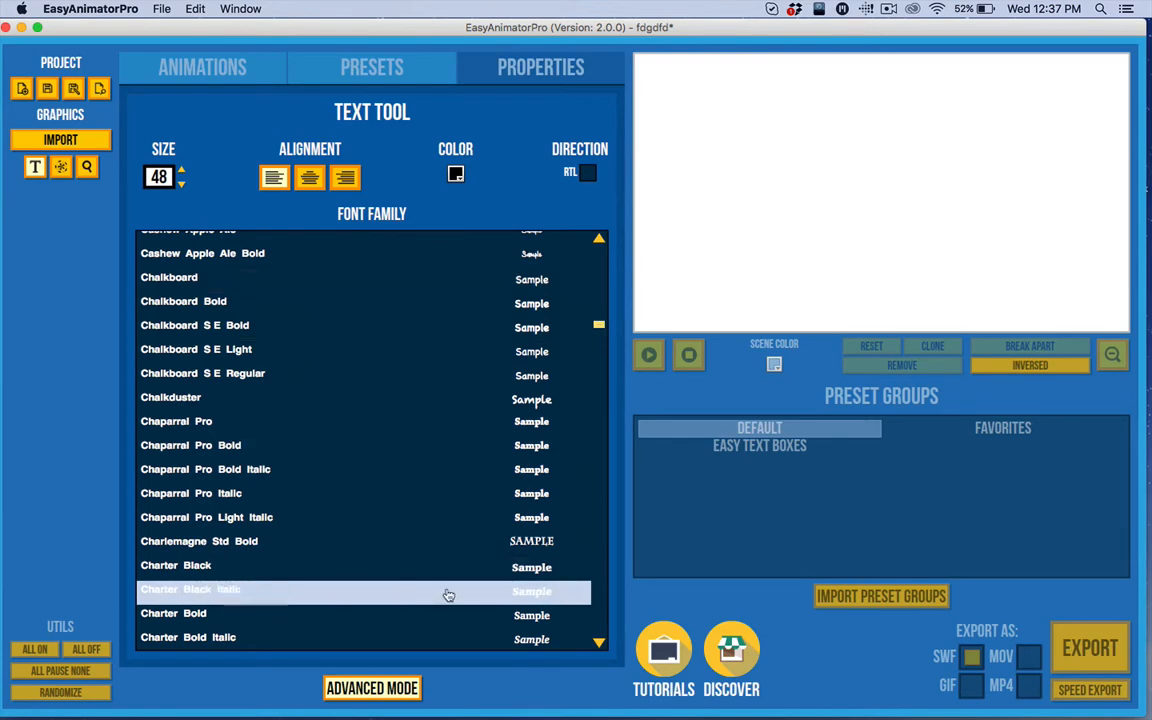
{"action": "left_click_drag", "start_coordinate": [598, 328], "coordinate": [599, 334]}
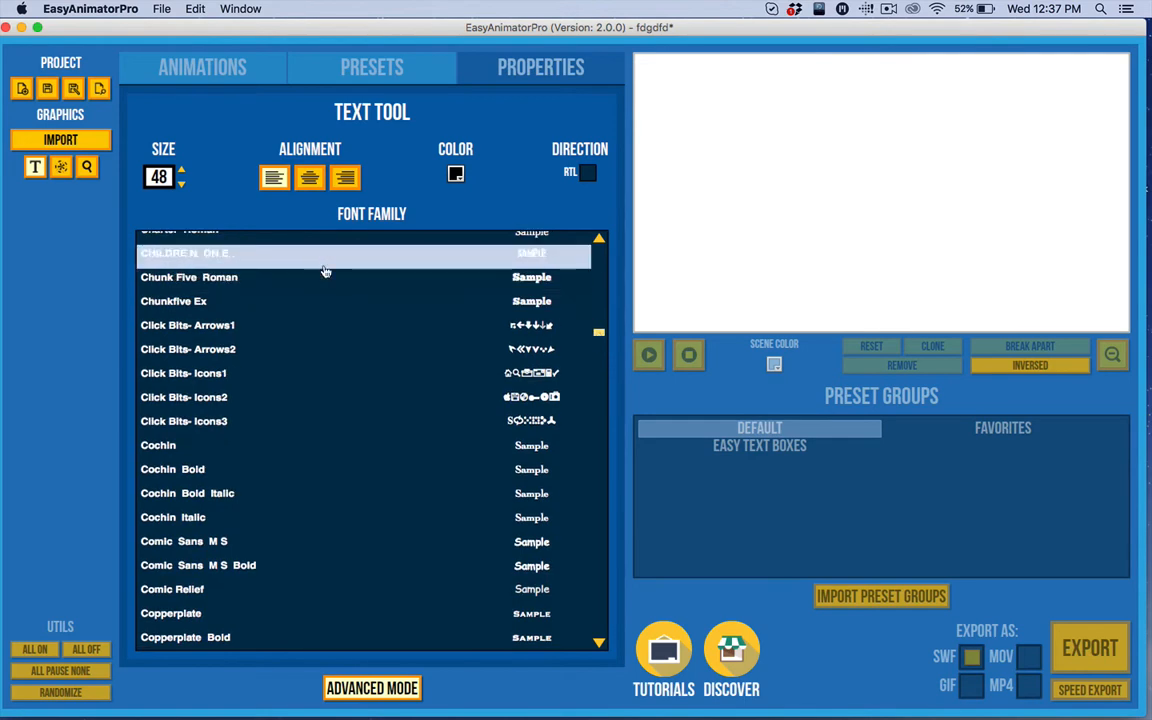
{"action": "left_click", "coordinate": [305, 279]}
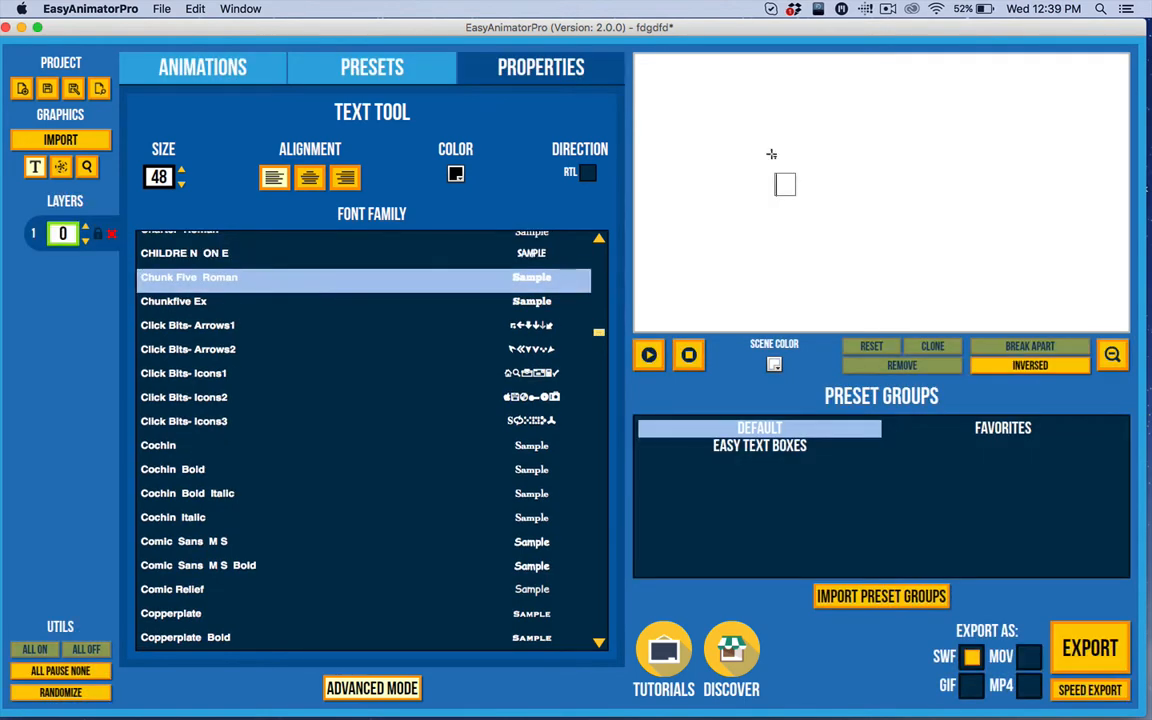
{"action": "type", "text": "llo World"}
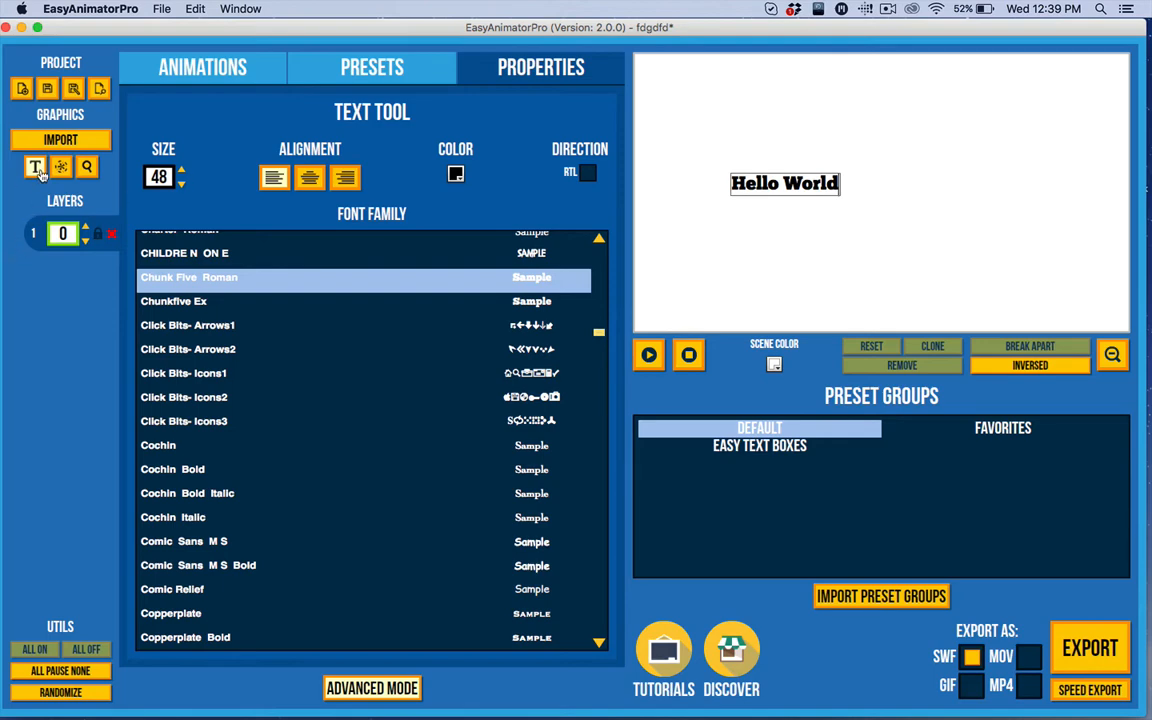
{"action": "left_click", "coordinate": [40, 172]}
Step: Center the Hello World text on the stage and enlarge it to about 1073 by 215
{"action": "left_click", "coordinate": [789, 184]}
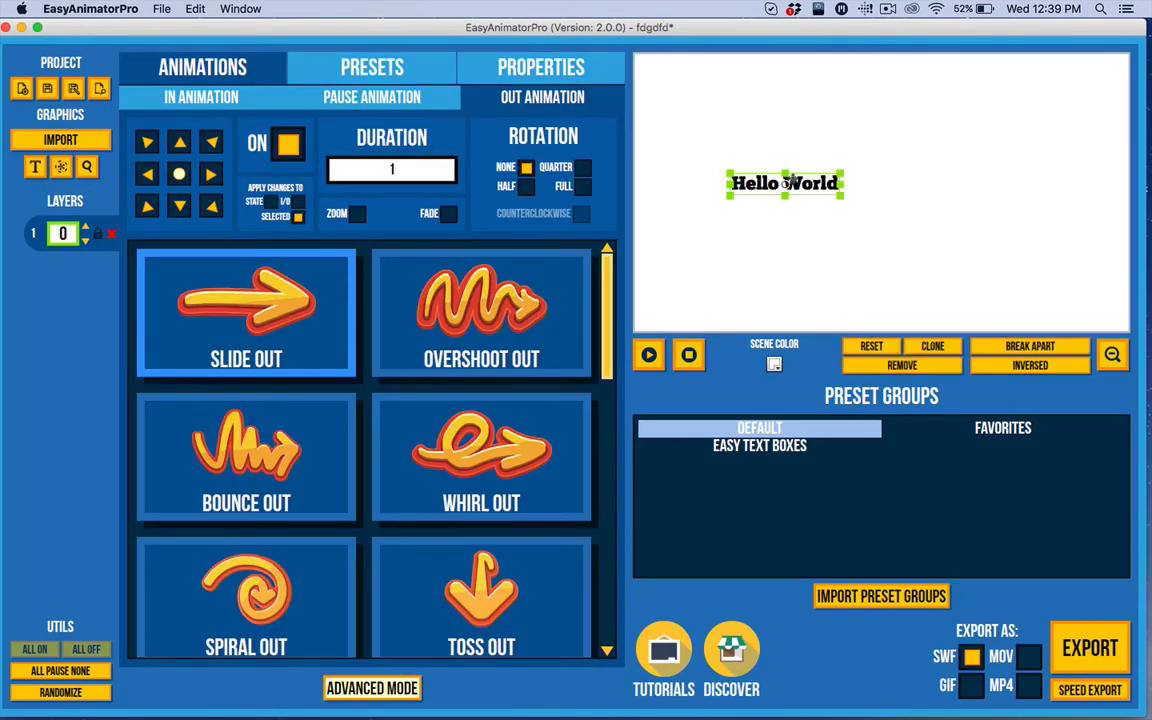
{"action": "left_click_drag", "start_coordinate": [840, 194], "coordinate": [851, 275]}
{"action": "left_click", "coordinate": [559, 66]}
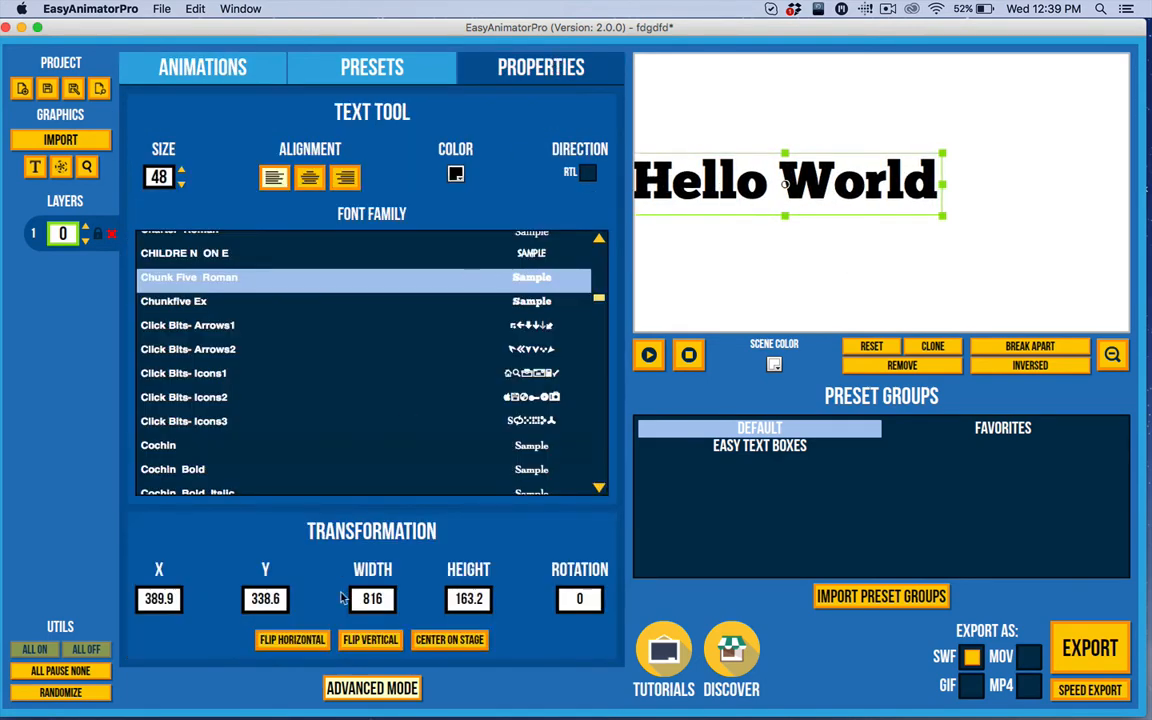
{"action": "left_click", "coordinate": [452, 641]}
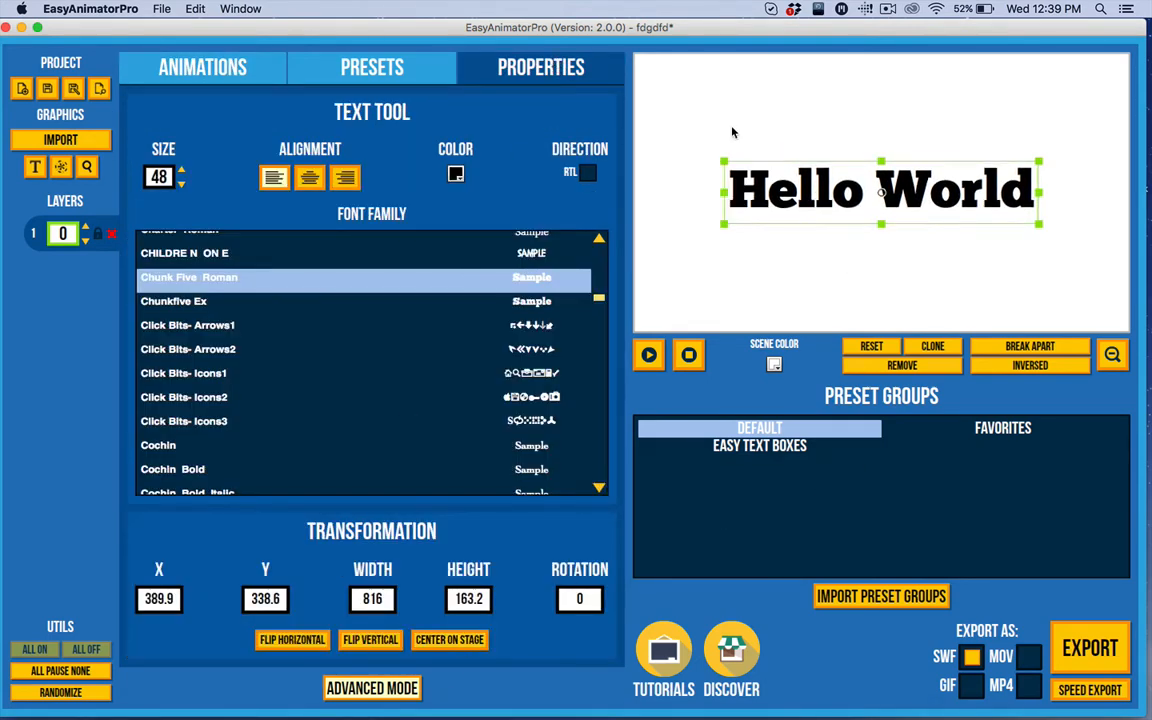
{"action": "left_click_drag", "start_coordinate": [717, 159], "coordinate": [676, 132]}
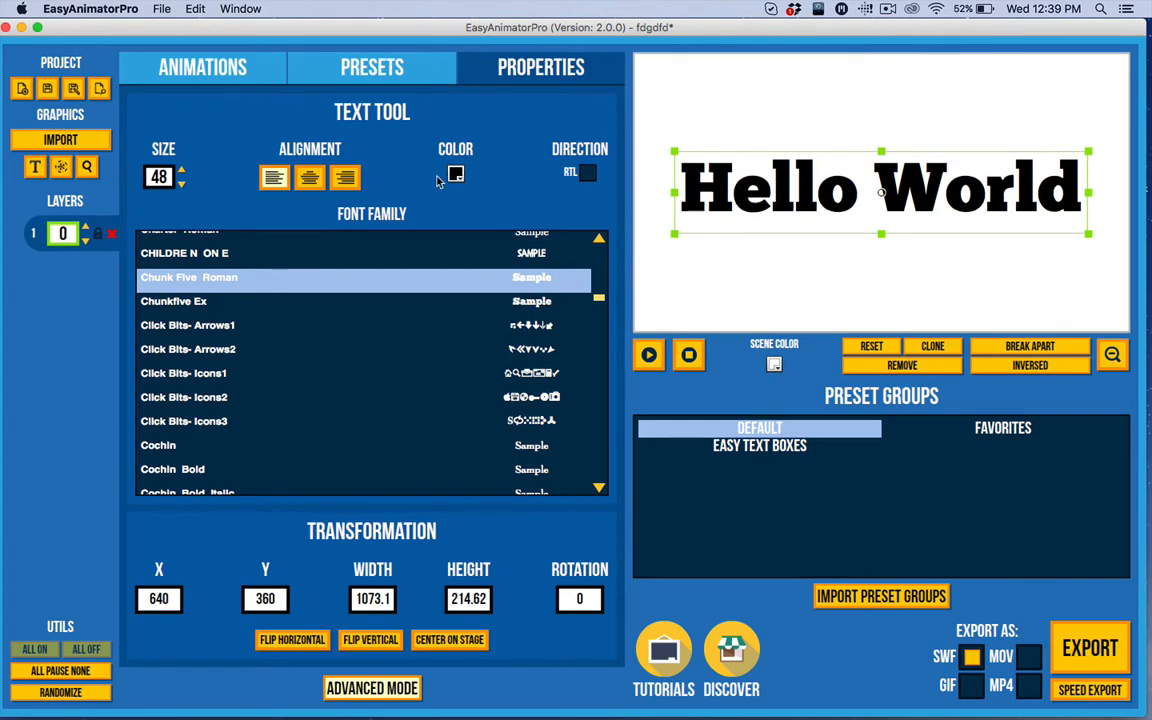
Step: Change the color of the Hello World text to red
{"action": "left_click", "coordinate": [455, 175]}
{"action": "left_click", "coordinate": [546, 254]}
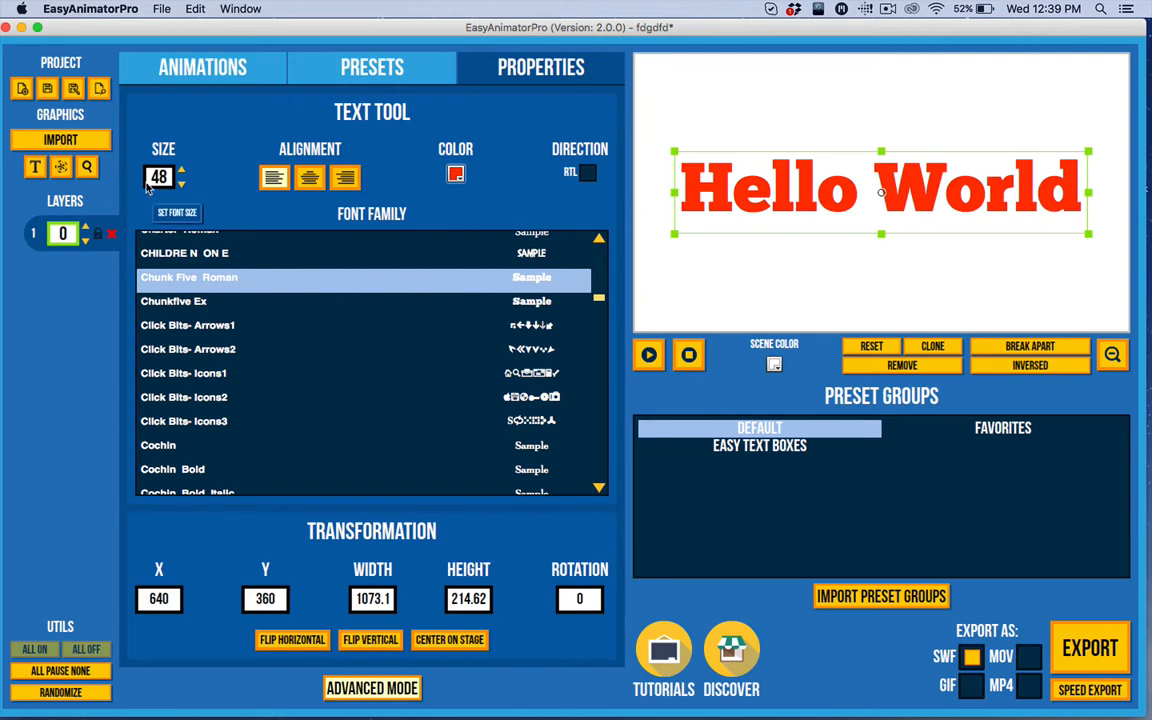
Step: Clone the Hello World text, move the copy below the original, and remove that copy
{"action": "left_click", "coordinate": [935, 346]}
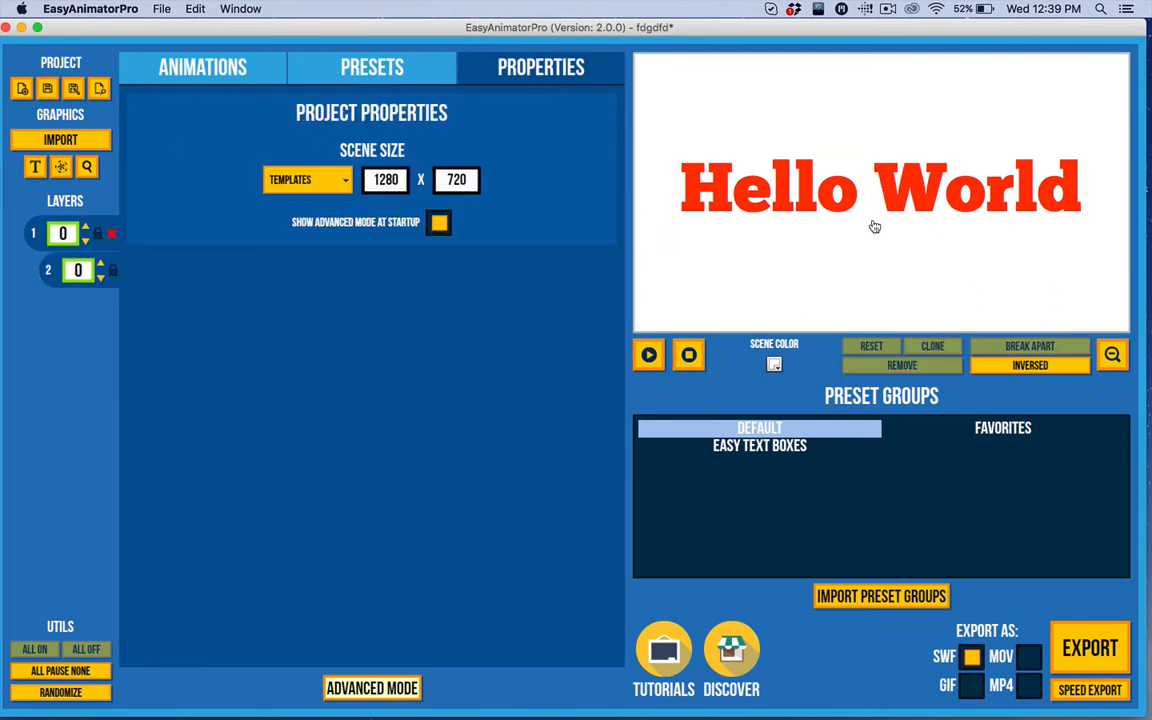
{"action": "left_click_drag", "start_coordinate": [817, 217], "coordinate": [798, 334]}
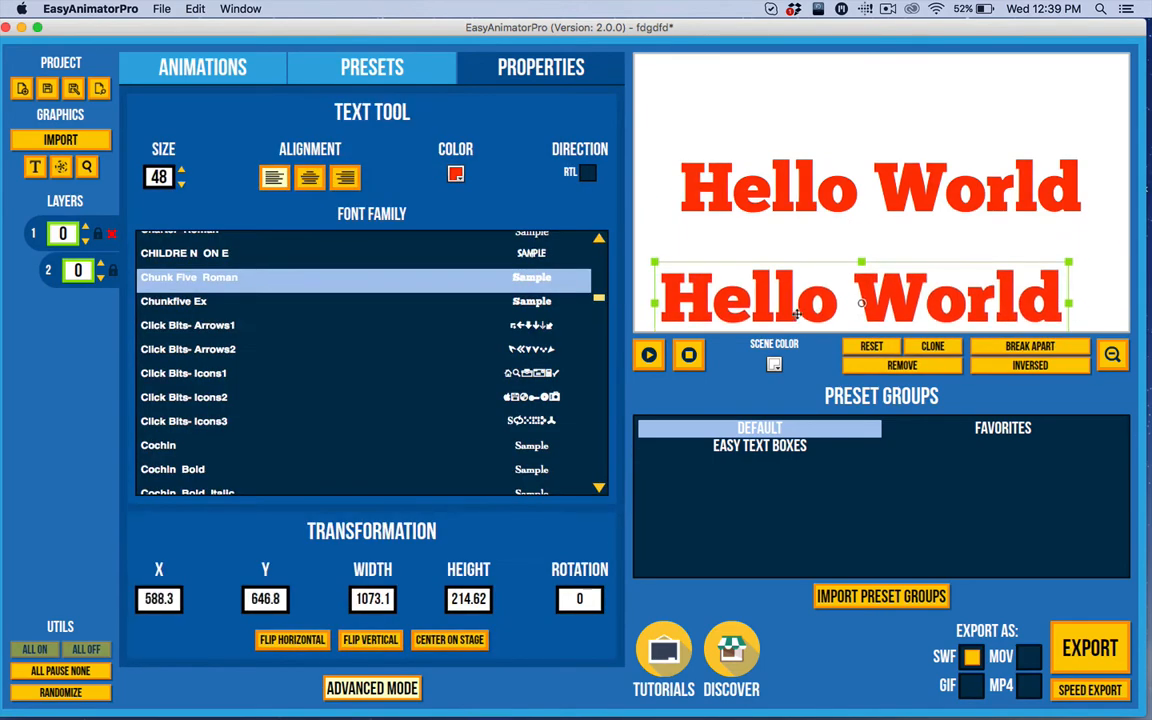
{"action": "left_click", "coordinate": [902, 365]}
{"action": "left_click", "coordinate": [553, 412]}
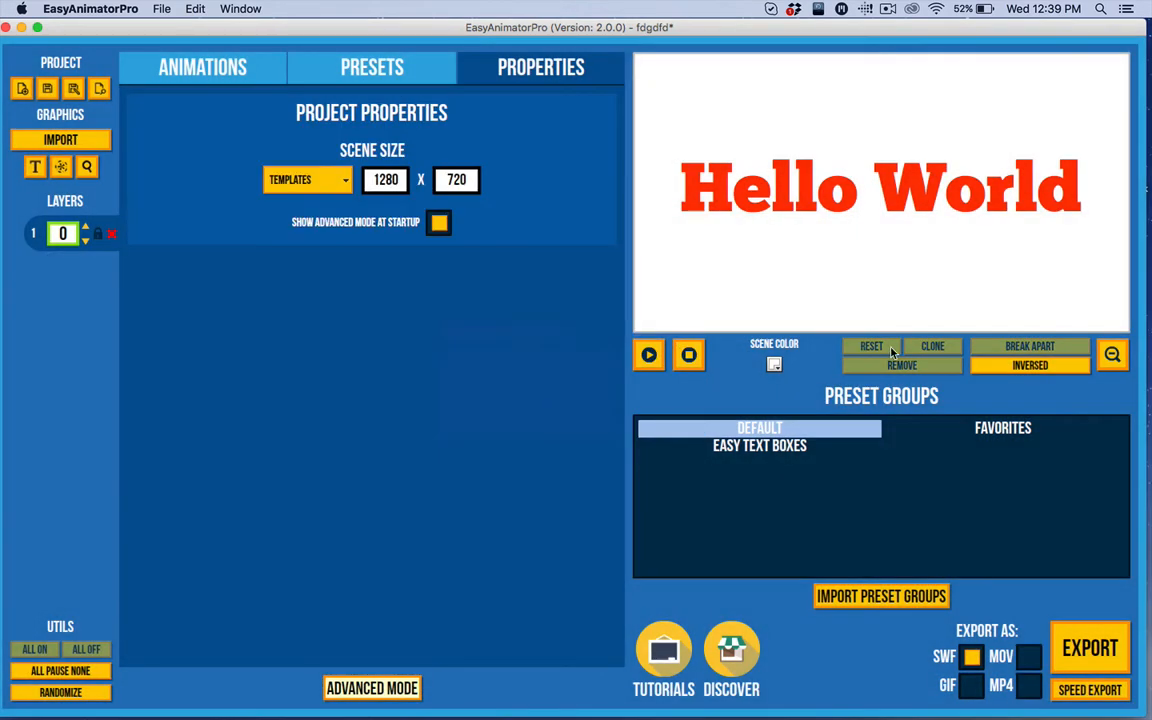
Step: Break the Hello World text apart into individual letters
{"action": "left_click", "coordinate": [812, 199]}
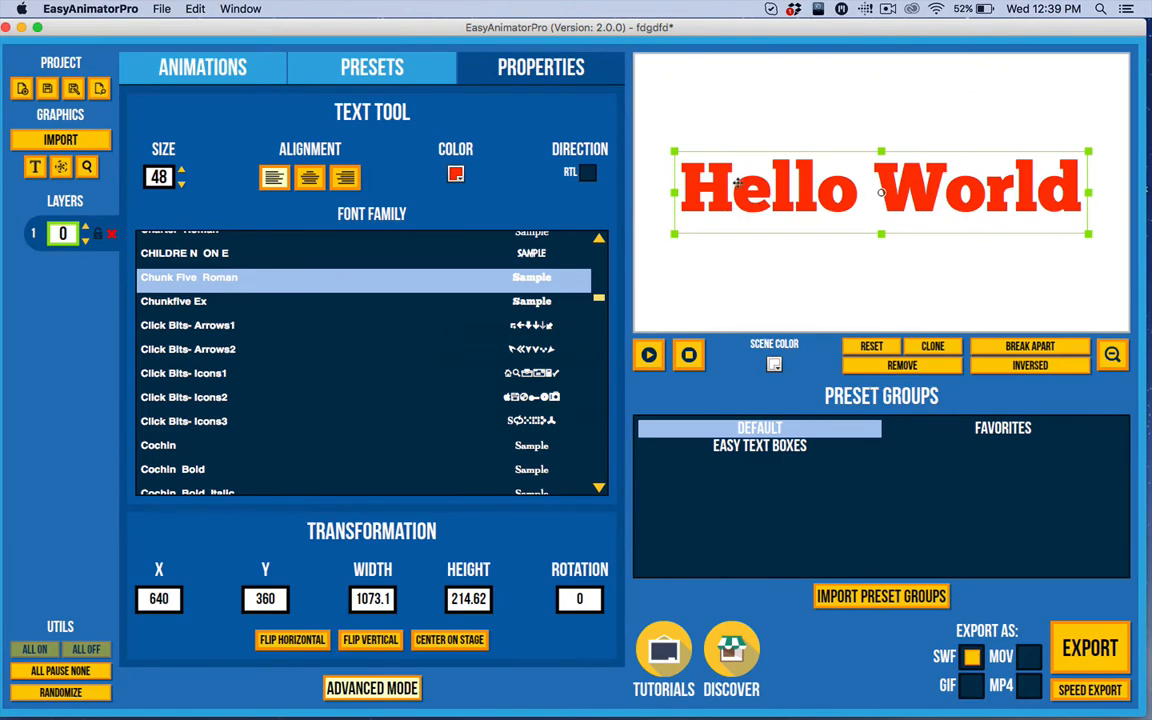
{"action": "left_click", "coordinate": [1030, 346]}
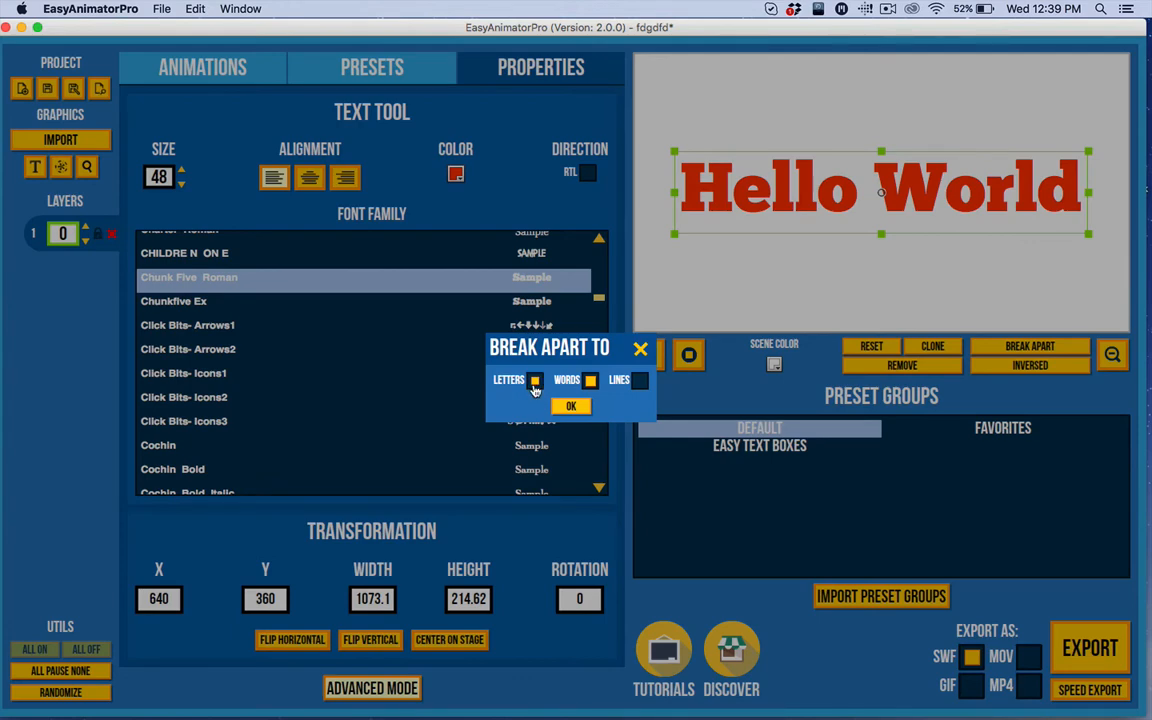
{"action": "left_click", "coordinate": [570, 407]}
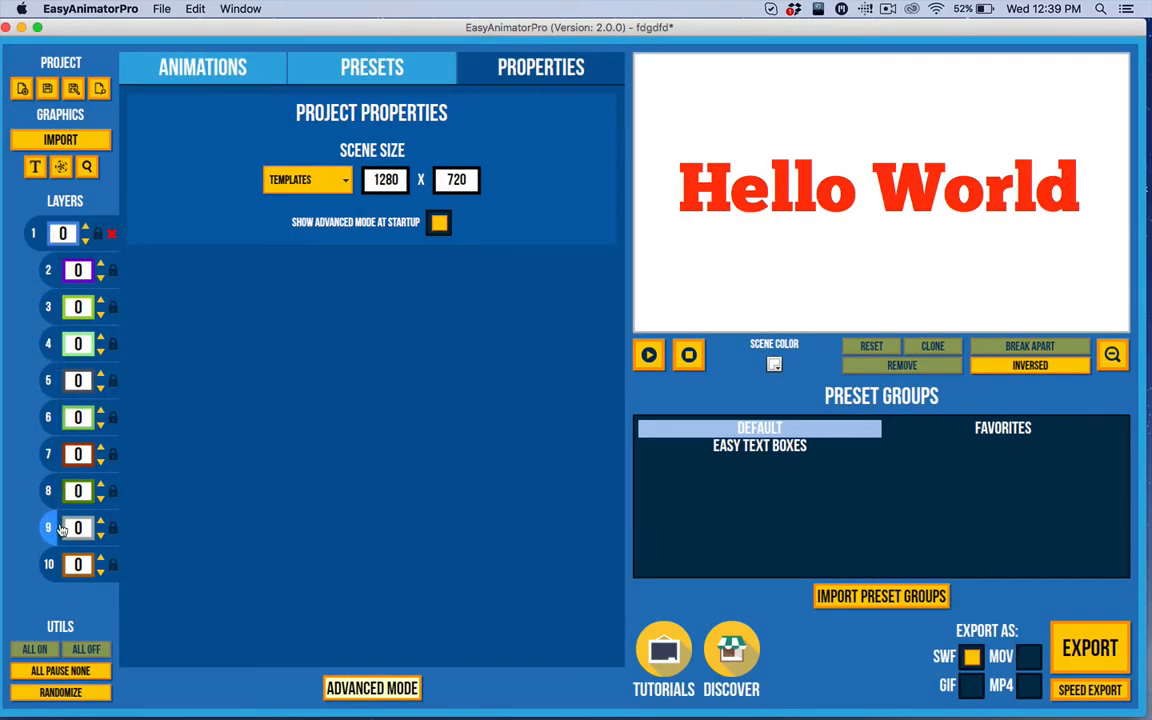
Step: Apply the Toss N Twist preset to all images and all animation states
{"action": "left_click", "coordinate": [372, 67]}
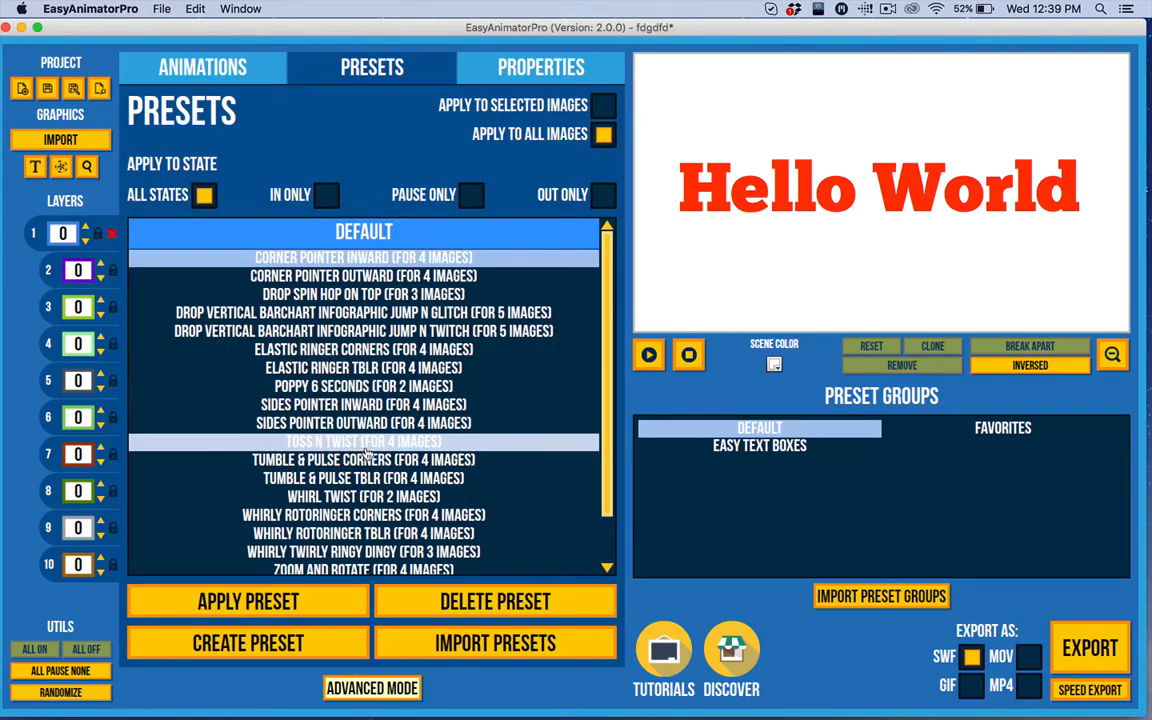
{"action": "left_click", "coordinate": [249, 603]}
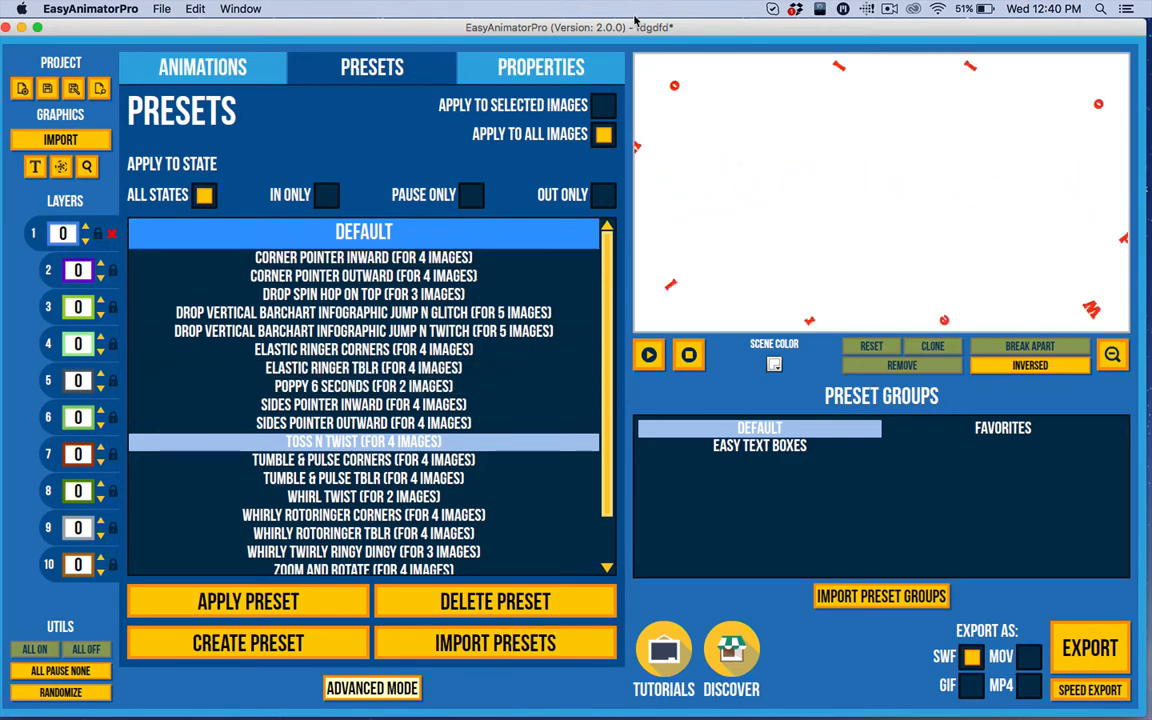
{"action": "left_click", "coordinate": [472, 108]}
{"action": "mouse_move", "coordinate": [898, 706]}
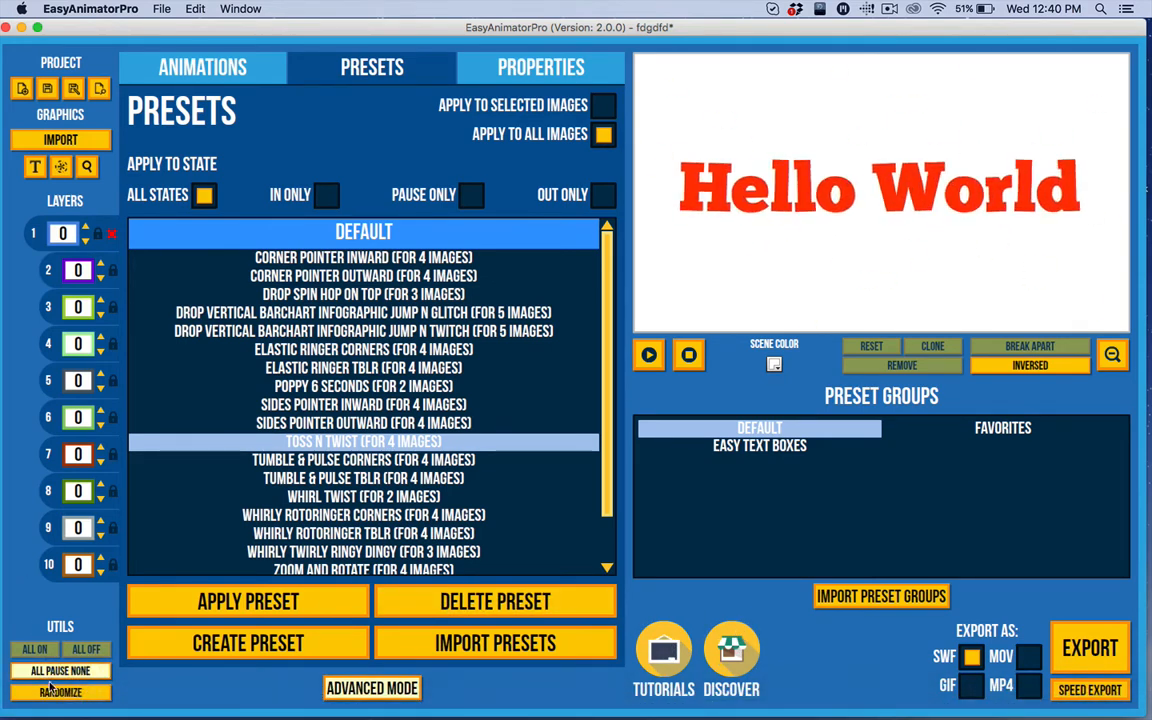
Step: Try None as the letters' pause animation, and replace it with Stir Vertical, applying changes to the whole state
{"action": "left_click", "coordinate": [186, 64]}
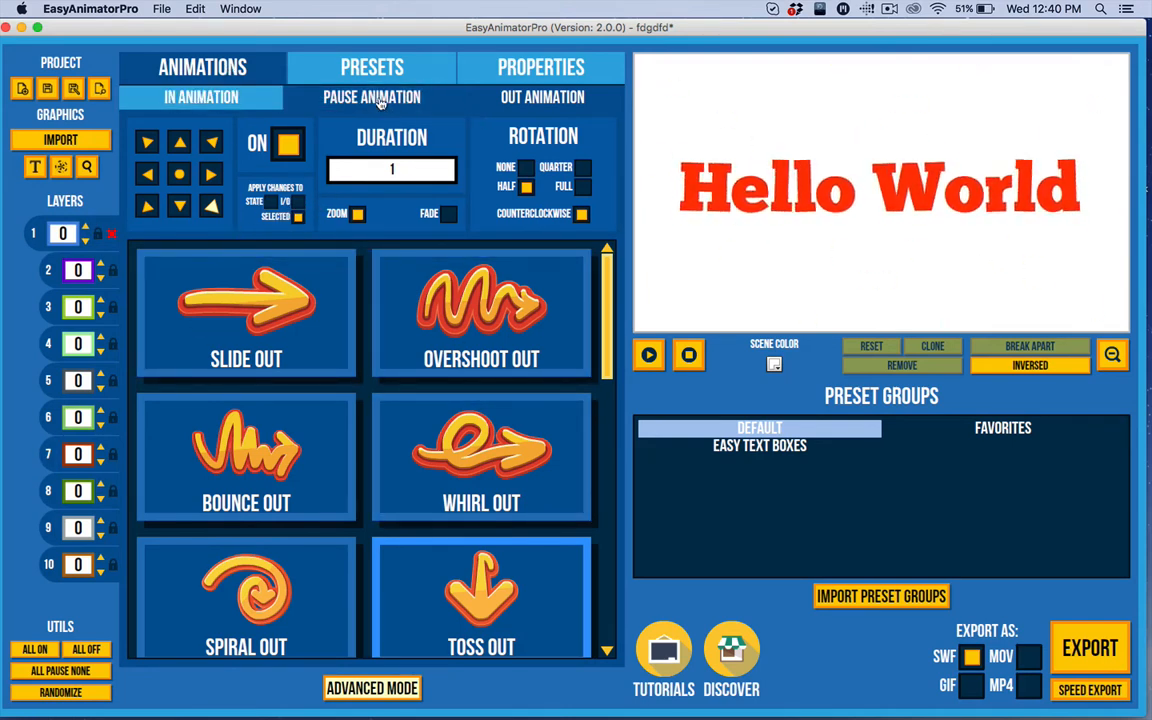
{"action": "left_click", "coordinate": [345, 99]}
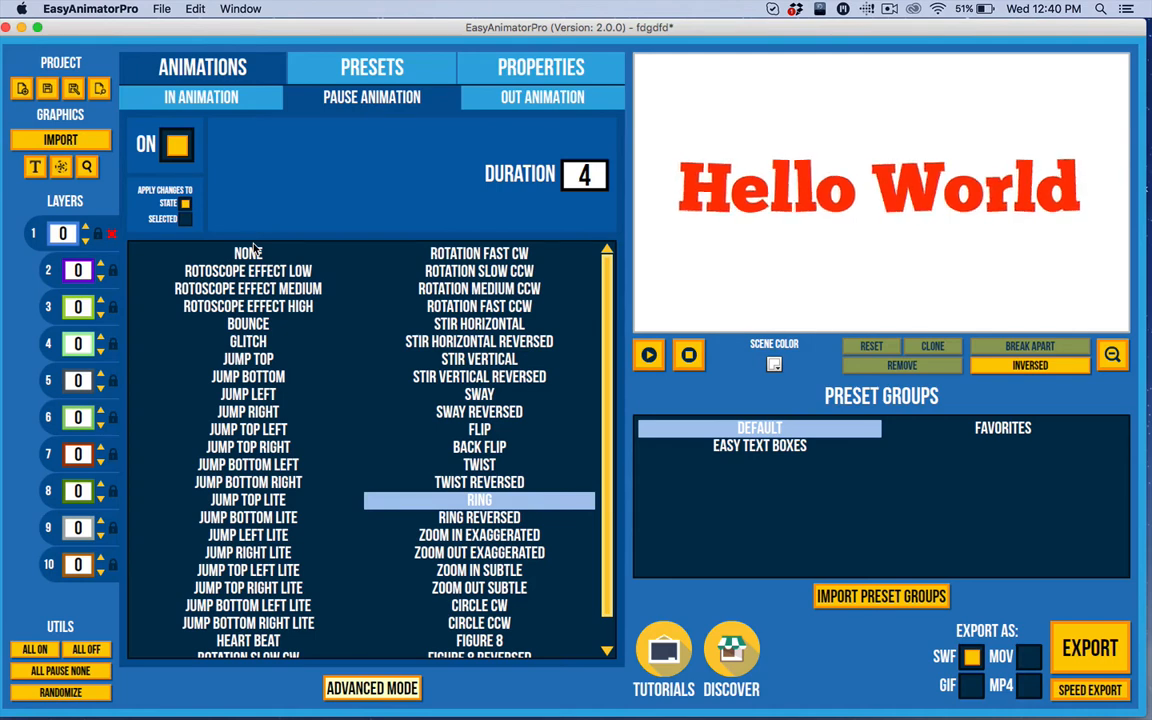
{"action": "left_click", "coordinate": [254, 257]}
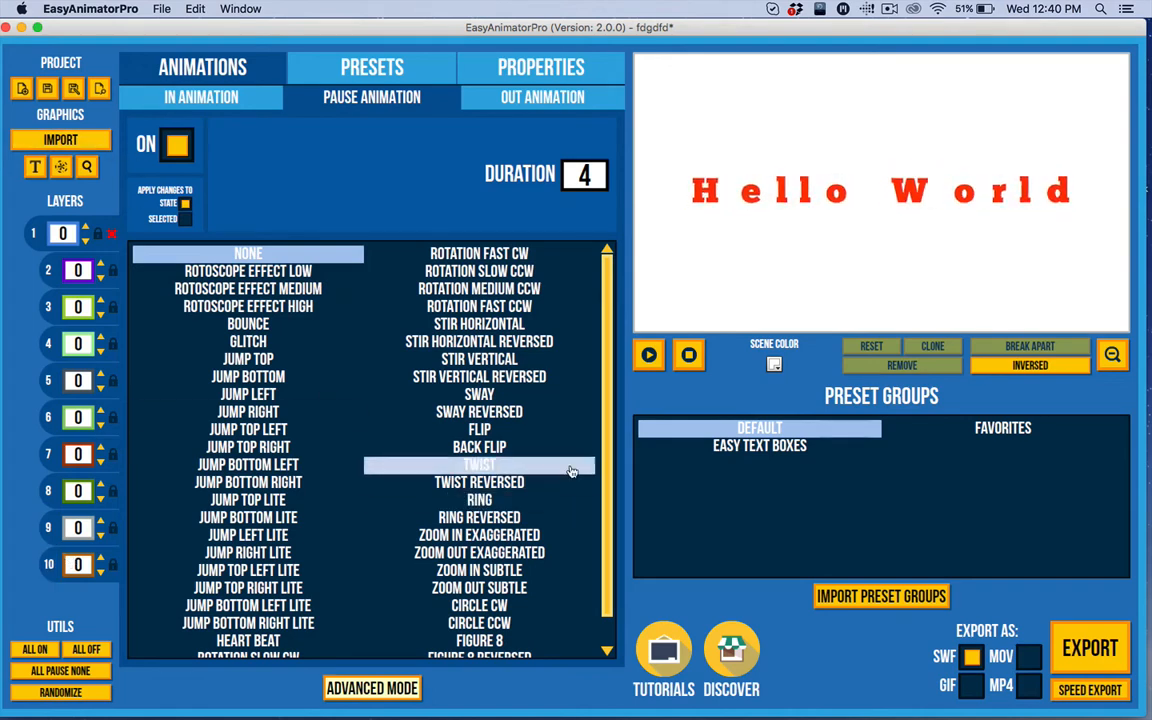
{"action": "left_click", "coordinate": [479, 359]}
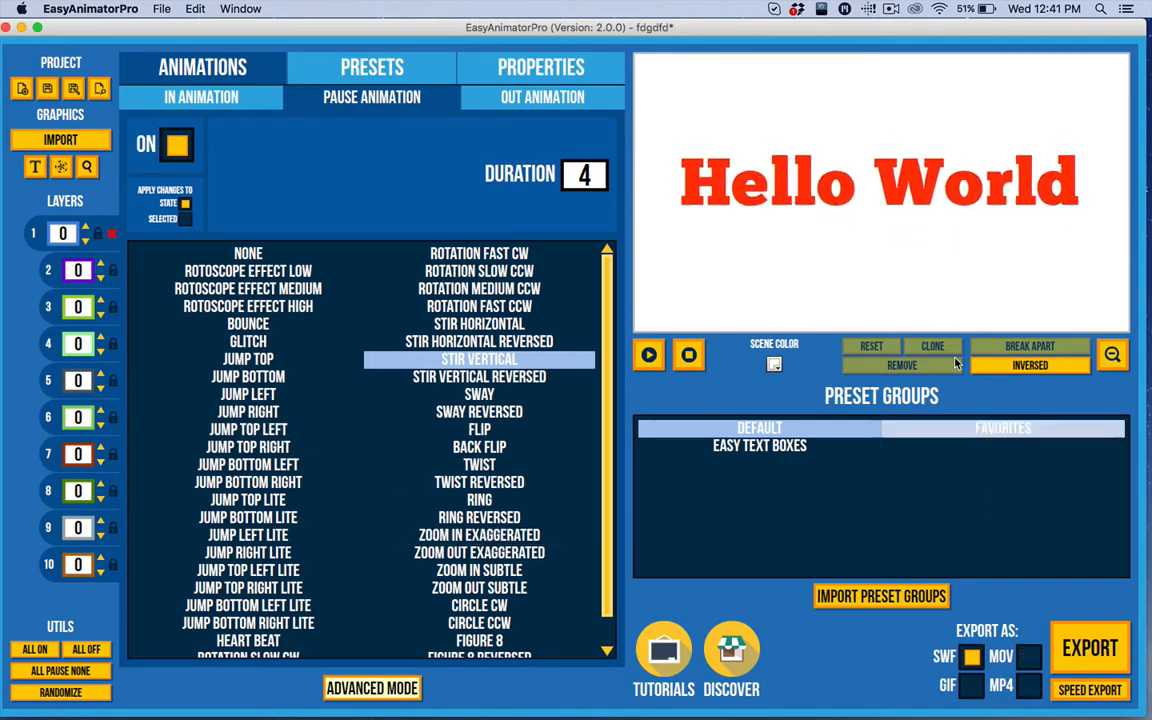
Step: Set the timing value of layers 2 through 10 to 0.1 each and play the animation preview
{"action": "left_click", "coordinate": [580, 75]}
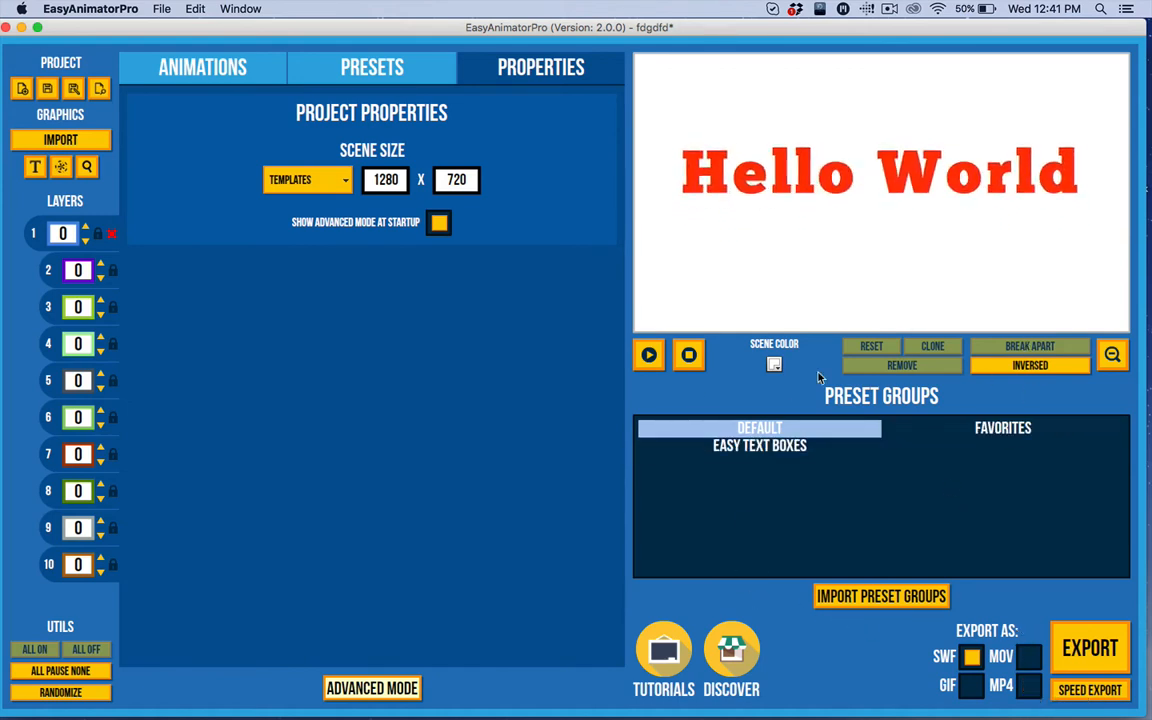
{"action": "left_click", "coordinate": [101, 267]}
{"action": "left_click", "coordinate": [101, 303]}
{"action": "left_click", "coordinate": [101, 339]}
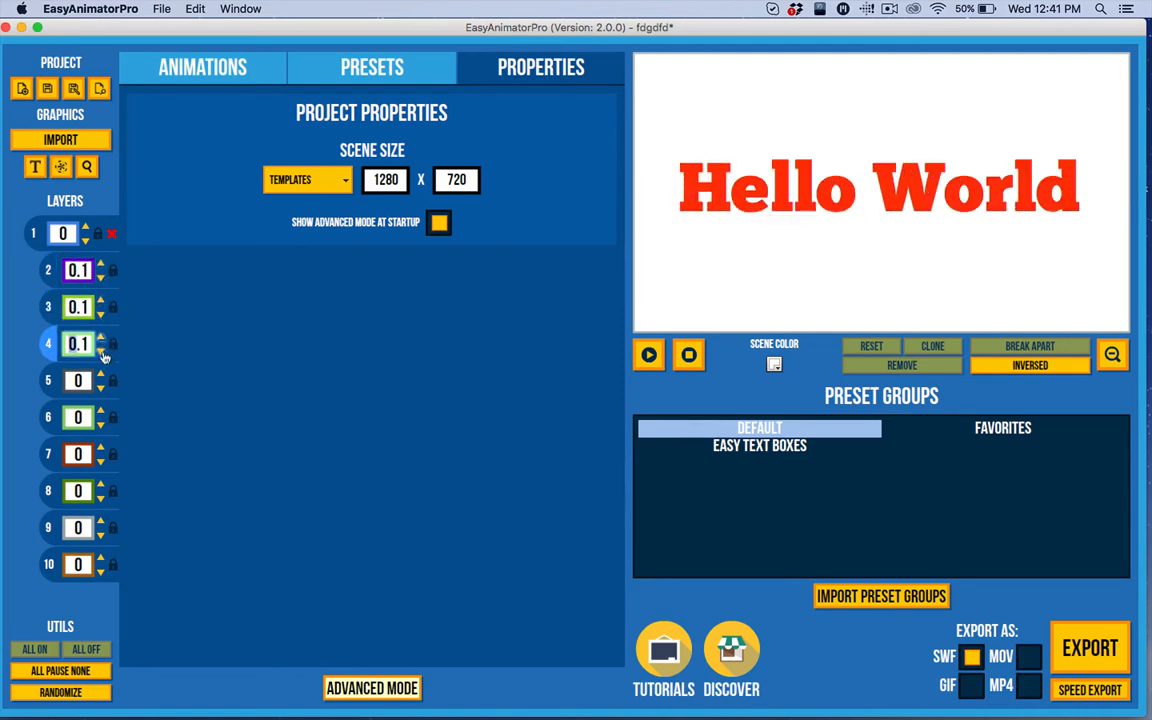
{"action": "left_click", "coordinate": [101, 376]}
{"action": "left_click", "coordinate": [101, 413]}
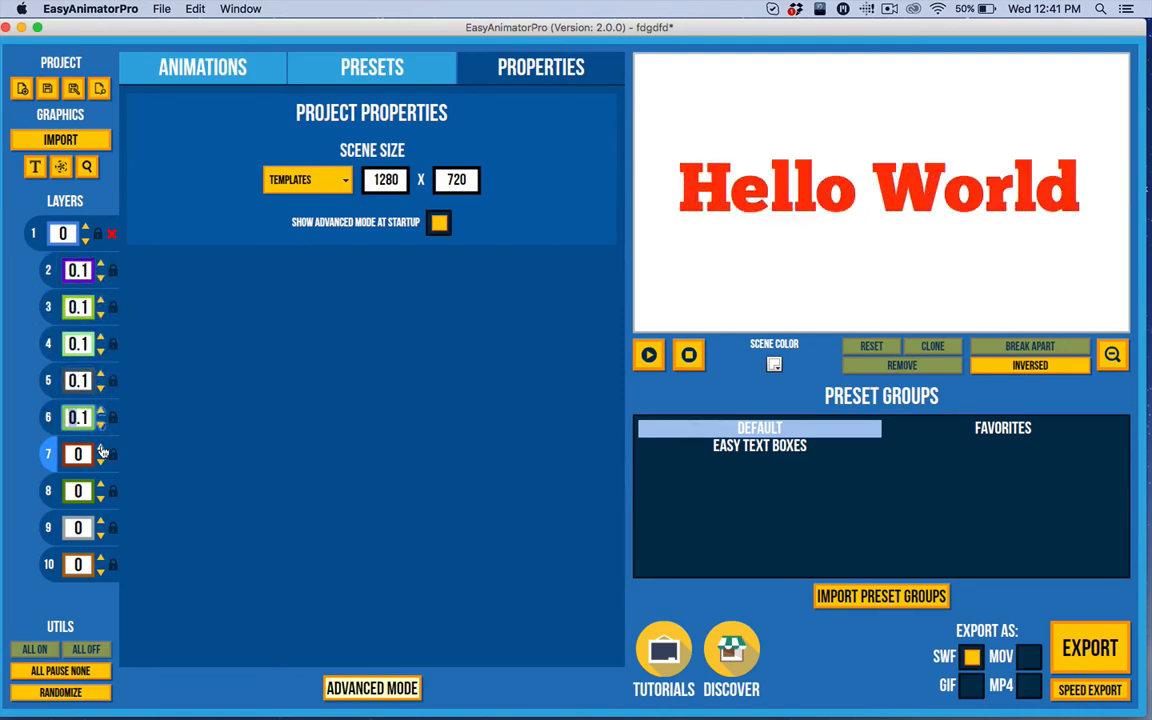
{"action": "left_click", "coordinate": [101, 450]}
{"action": "left_click", "coordinate": [101, 487]}
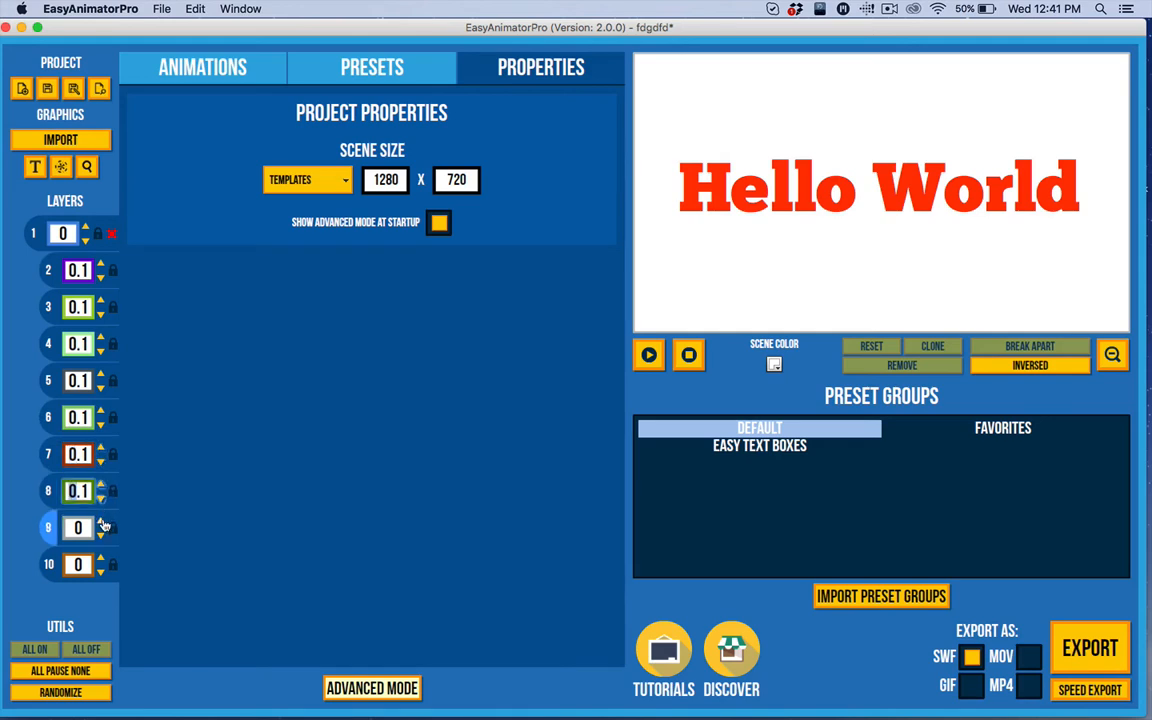
{"action": "left_click", "coordinate": [101, 523]}
{"action": "left_click", "coordinate": [101, 560]}
{"action": "left_click", "coordinate": [648, 356]}
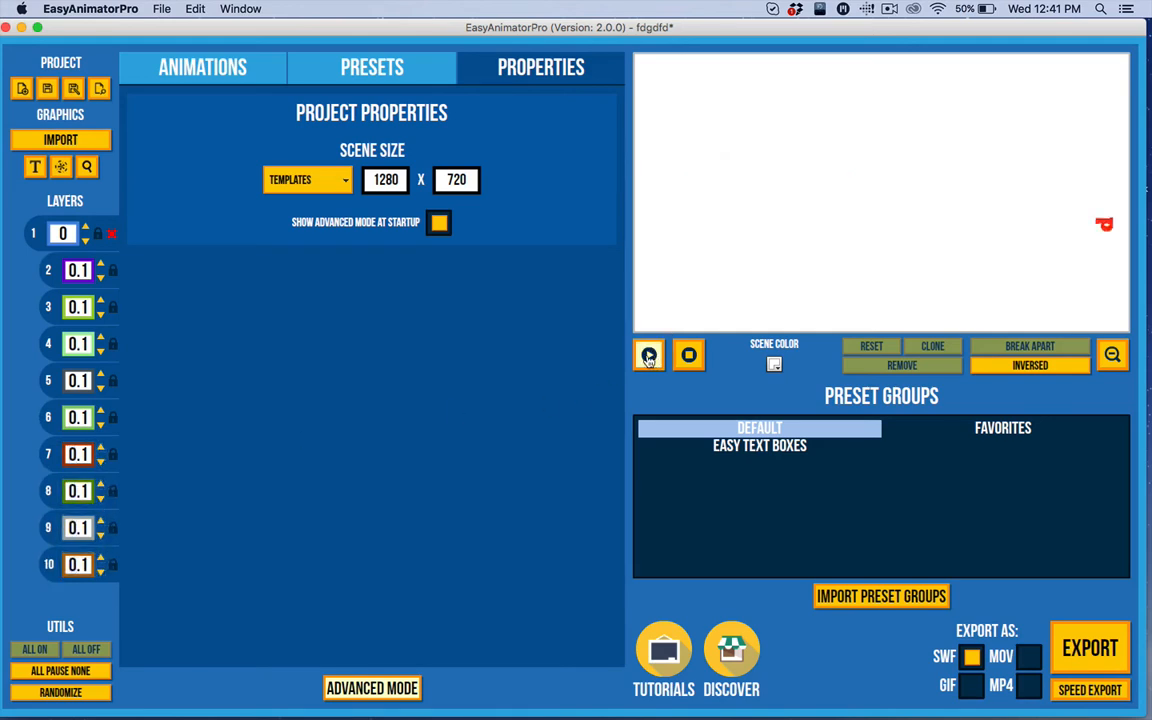